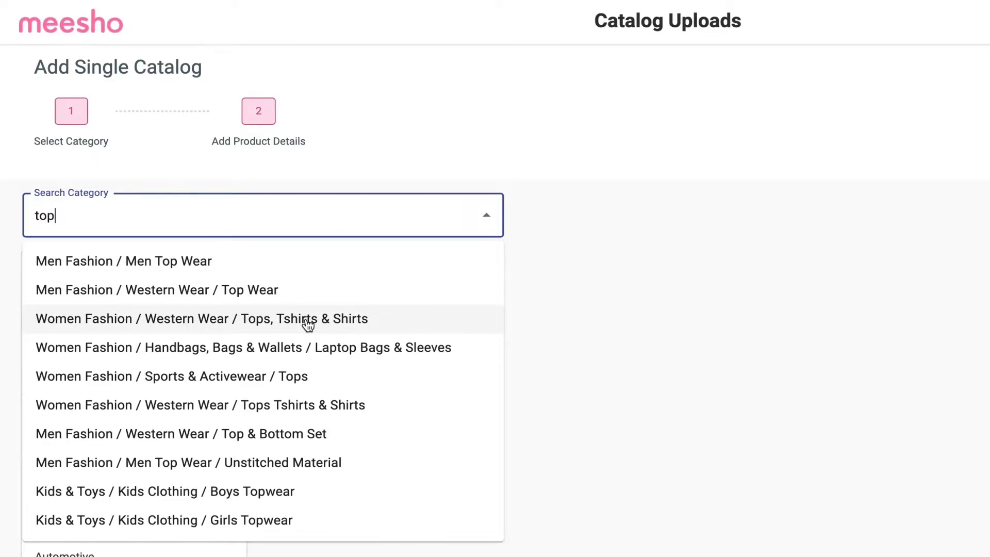
# - Choose the category Women Fashion / Western Wear / Tops, Tshirts & Shirts / Tshirts and open the full image guidelines
pyautogui.click(307, 325)
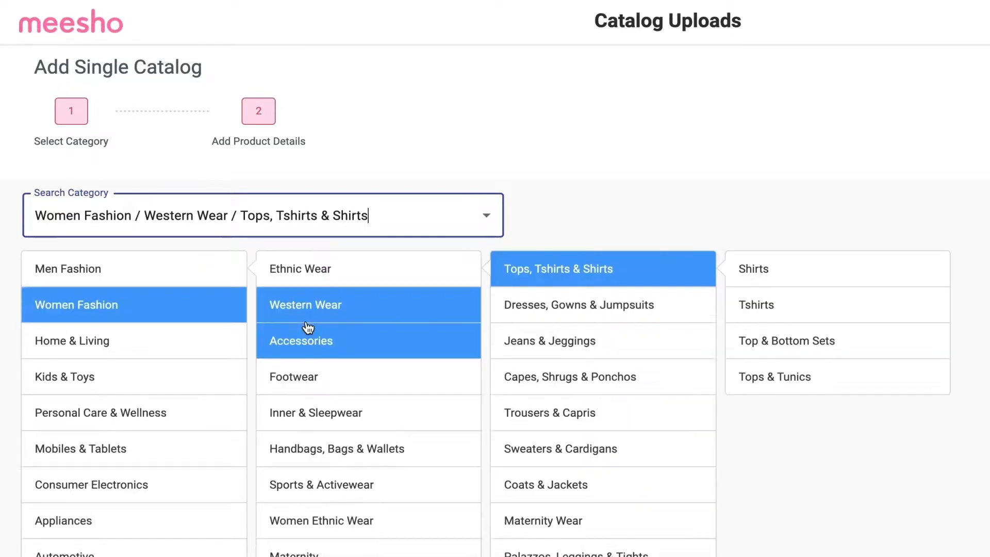
pyautogui.click(773, 318)
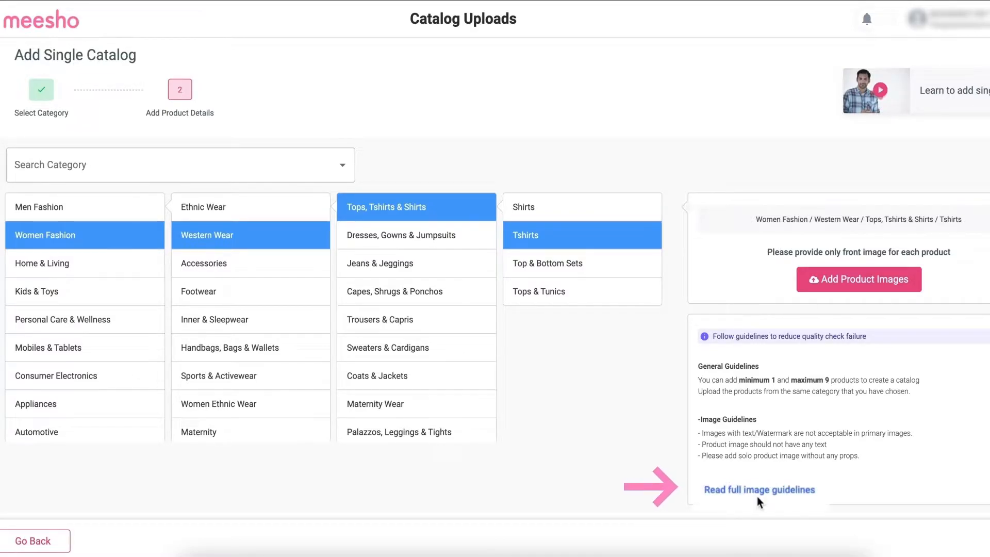
pyautogui.click(758, 494)
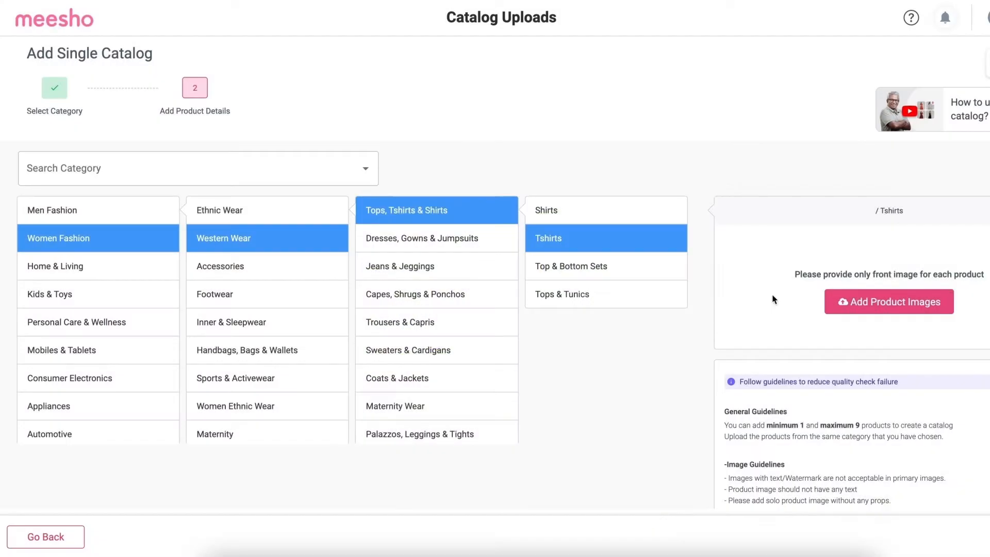
# - Add ProductShot1.jpeg from the Single Upload folder as the product's front image
pyautogui.click(856, 301)
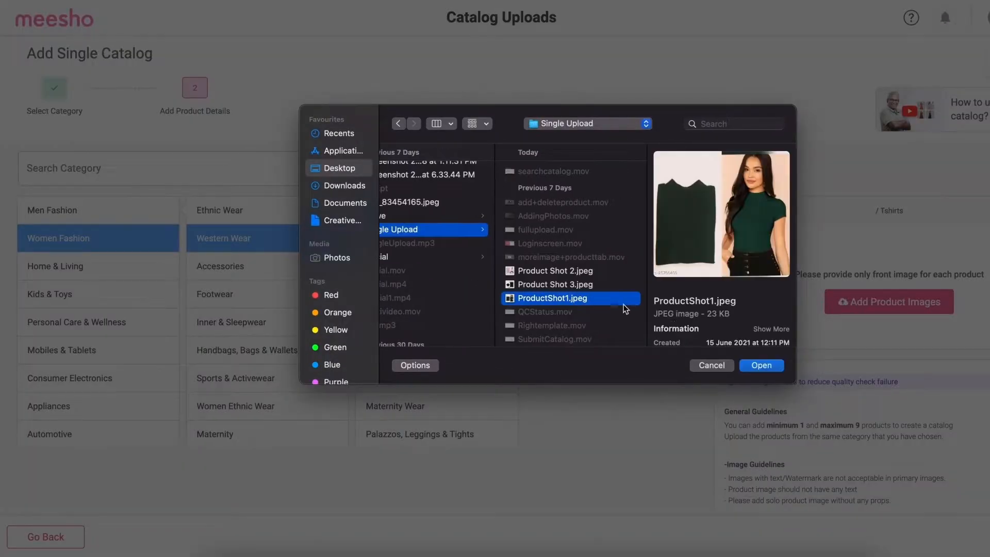
pyautogui.click(761, 365)
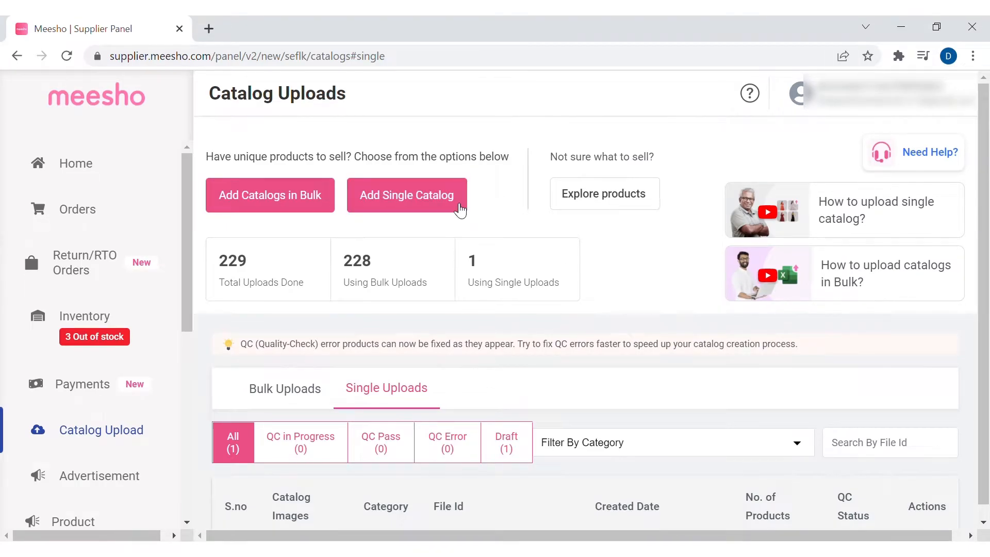
# - Start a new single catalog in the category Men Fashion / Western Wear / Top Wear / Tshirts
pyautogui.click(460, 208)
pyautogui.click(112, 419)
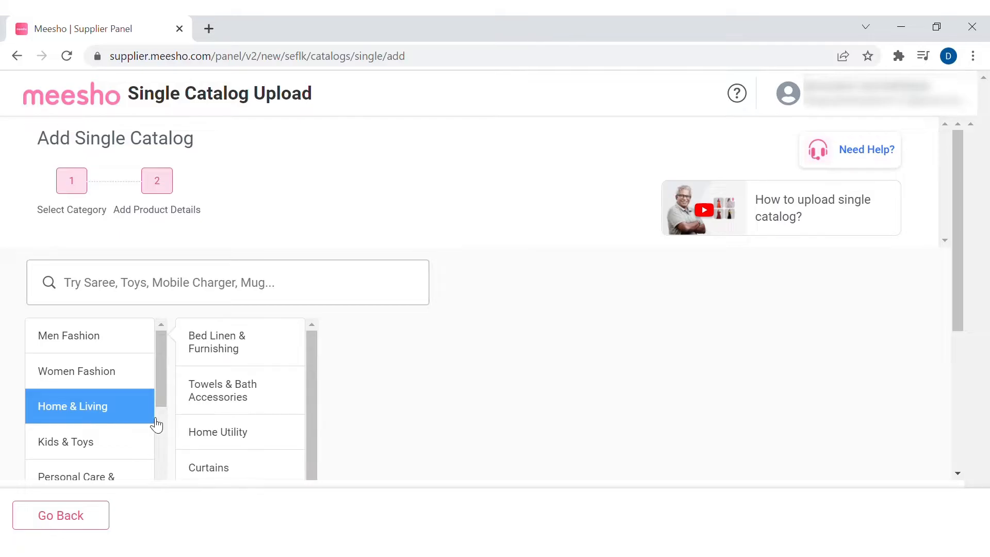
pyautogui.scroll(-2, 101, 415)
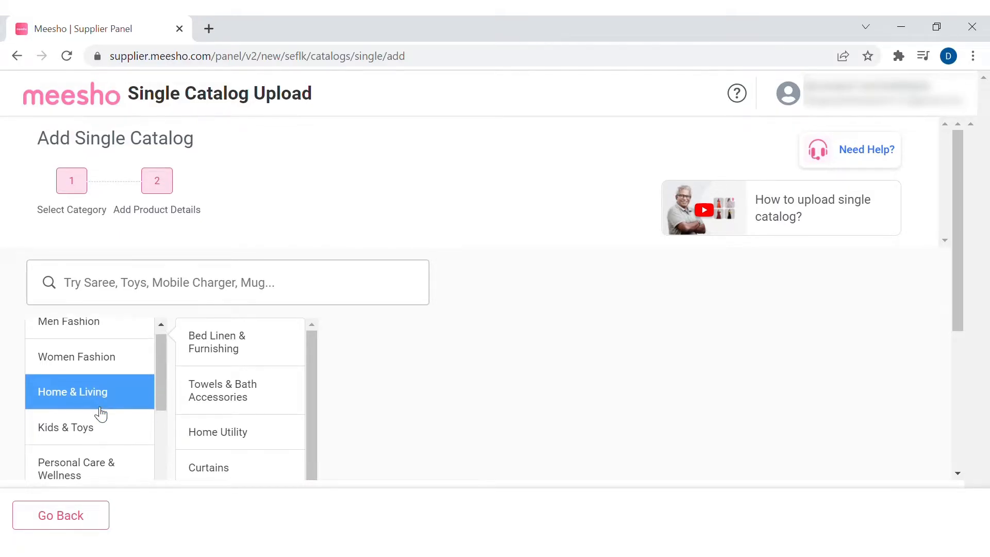
pyautogui.scroll(1, 100, 414)
pyautogui.scroll(1, 100, 414)
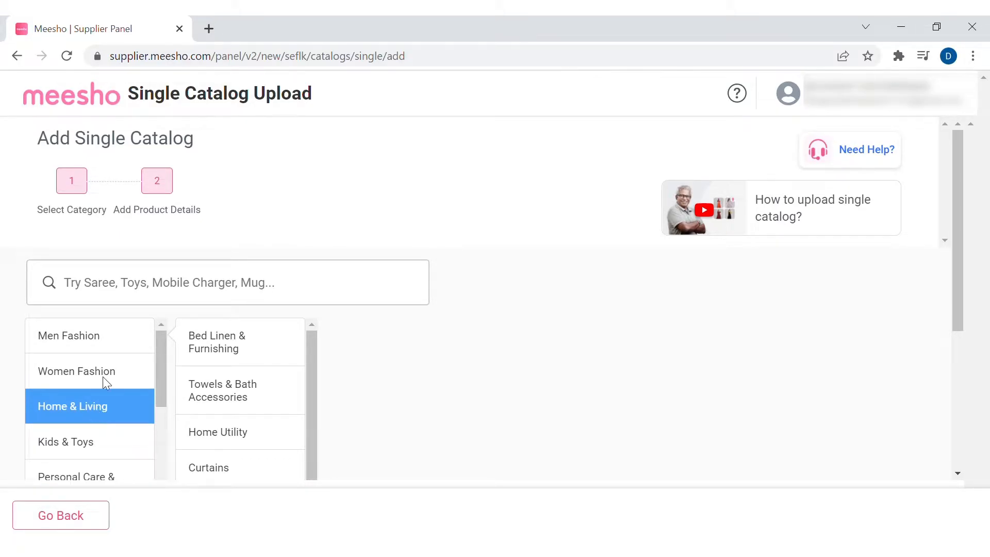
pyautogui.doubleClick(84, 346)
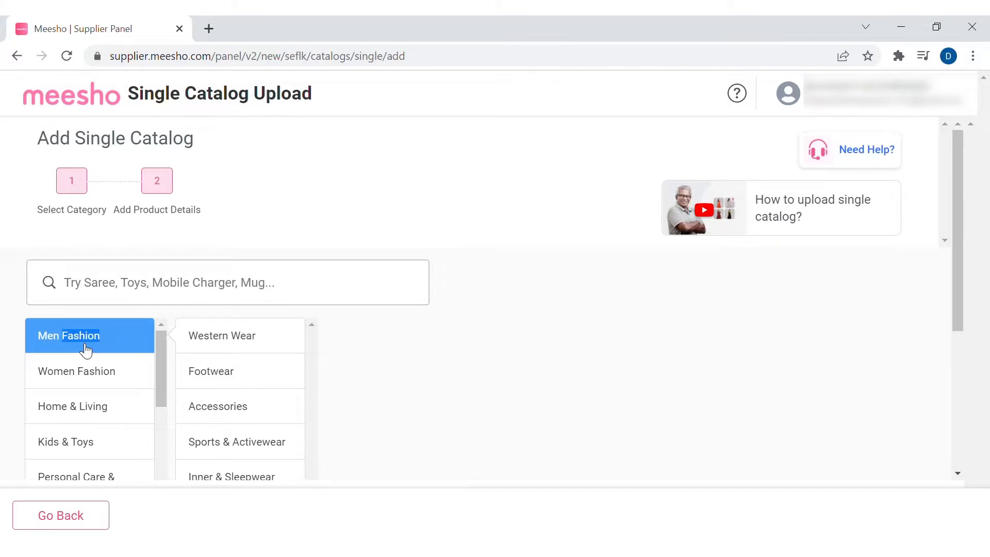
pyautogui.click(272, 335)
pyautogui.click(418, 342)
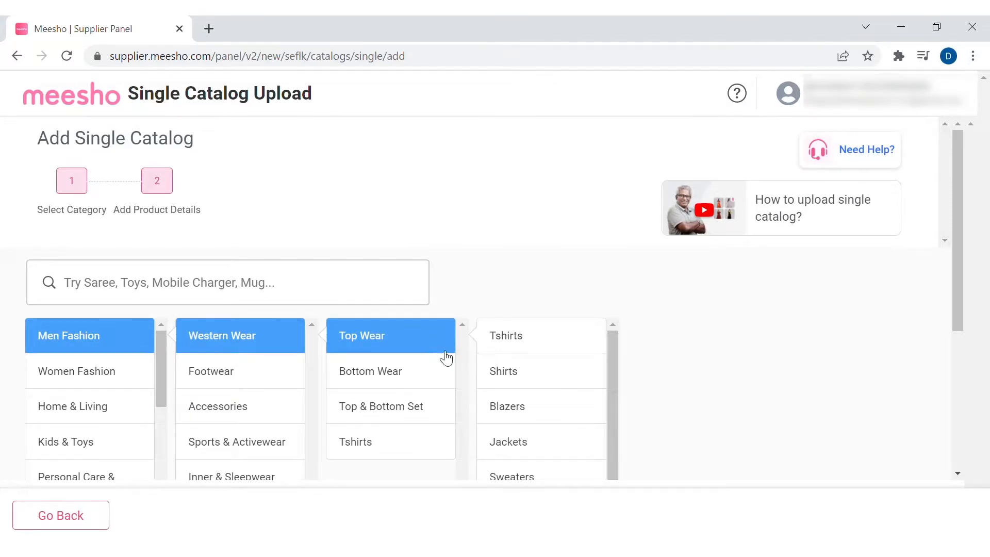
pyautogui.click(555, 356)
# - Add the black T-shirt photo as the front image of the product and continue to the product details
pyautogui.scroll(-4, 743, 428)
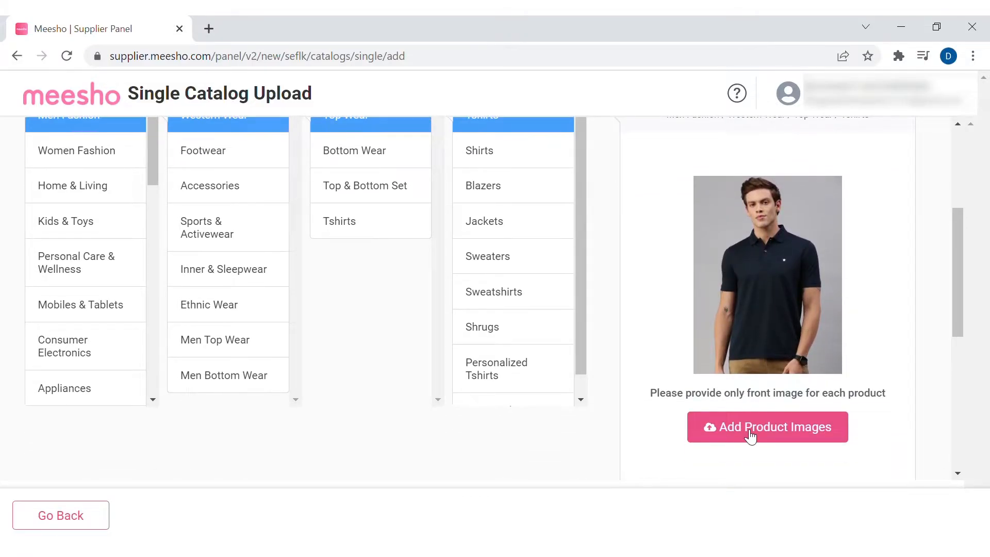
pyautogui.click(750, 435)
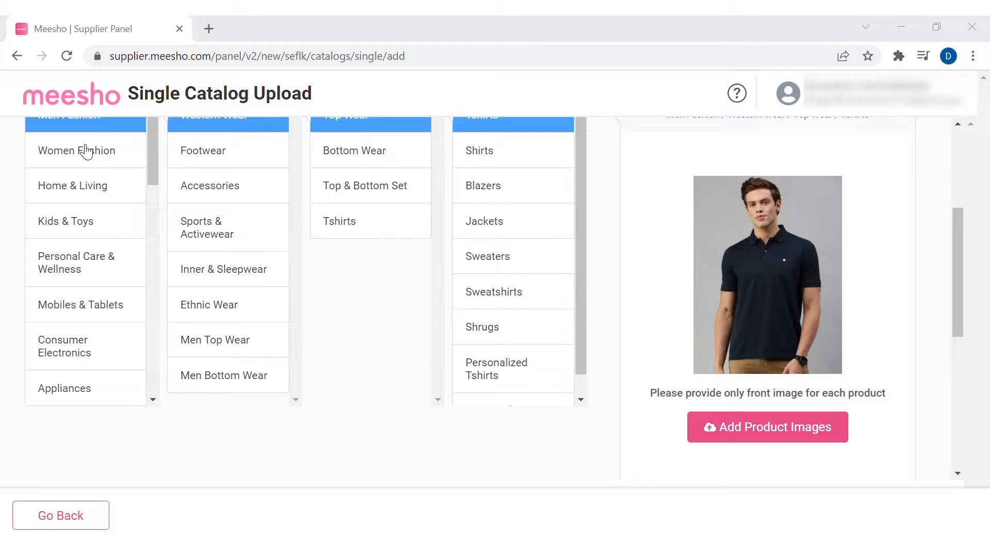
pyautogui.press('Return')
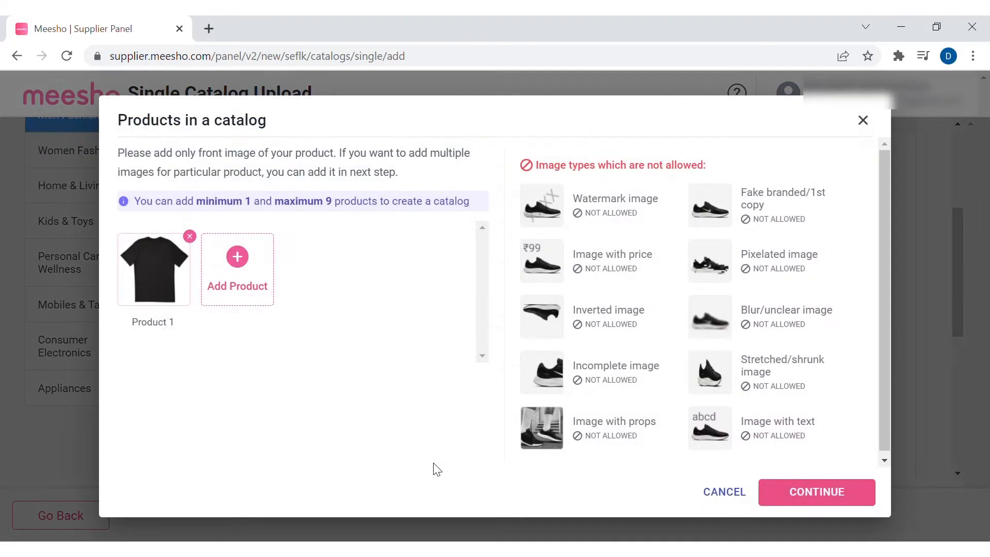
pyautogui.click(820, 490)
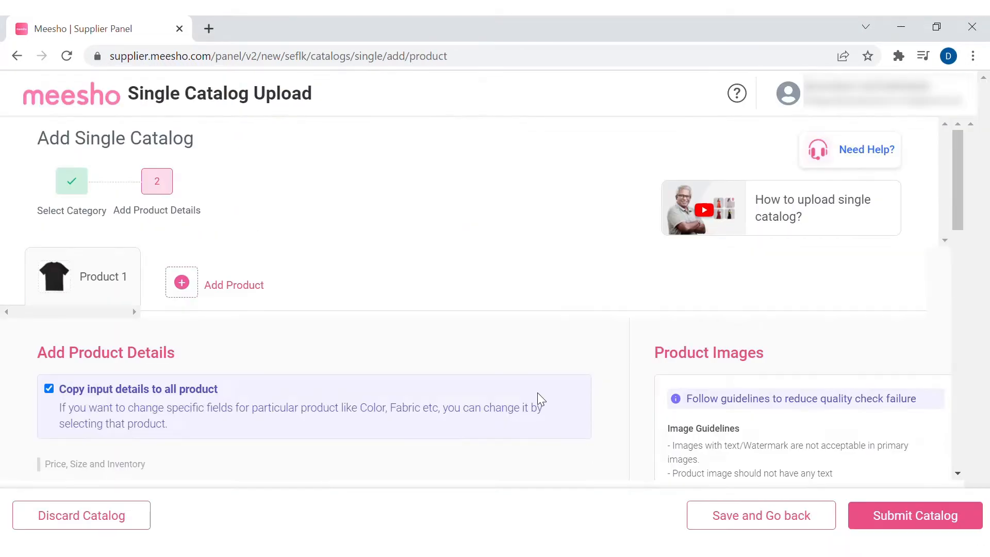
# - Dismiss the style code field's copy notice, then enter a Meesho price of 400 and apply it from the price calculator
pyautogui.scroll(-5, 603, 412)
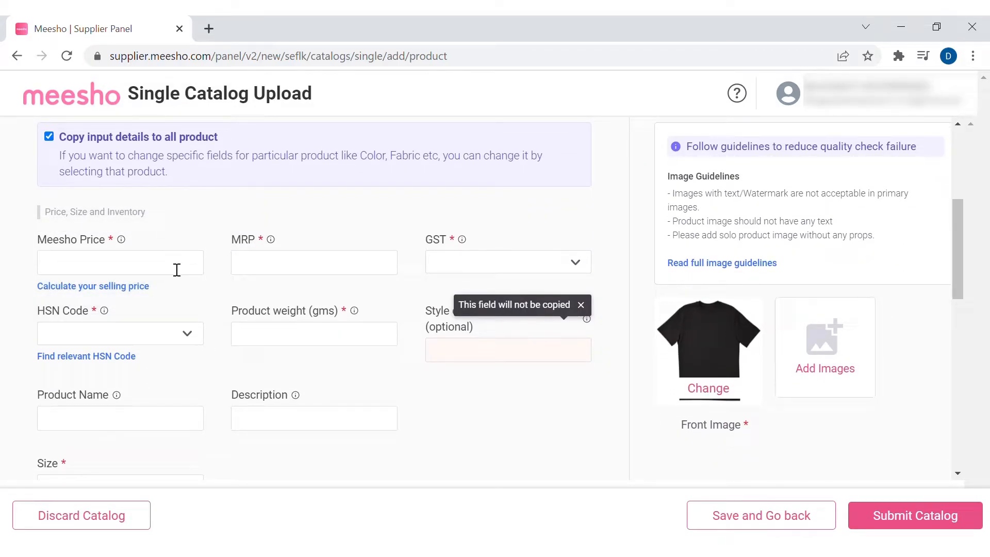
pyautogui.click(581, 305)
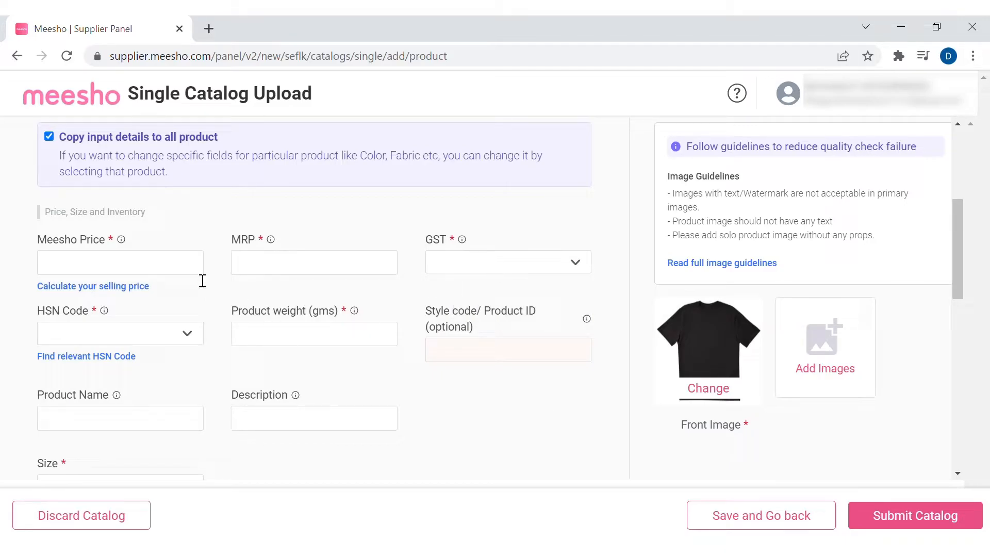
pyautogui.click(185, 268)
pyautogui.write('400')
pyautogui.click(130, 287)
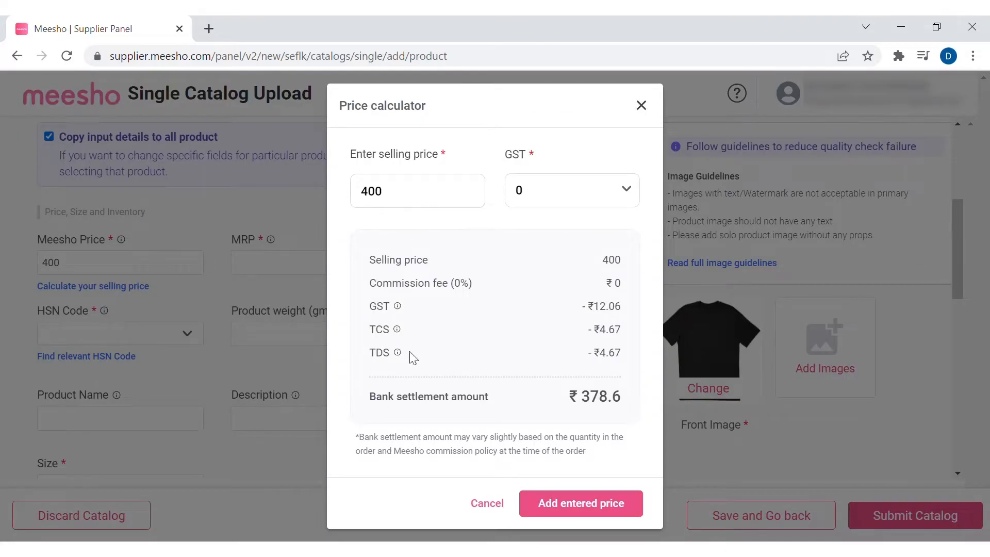
pyautogui.click(552, 504)
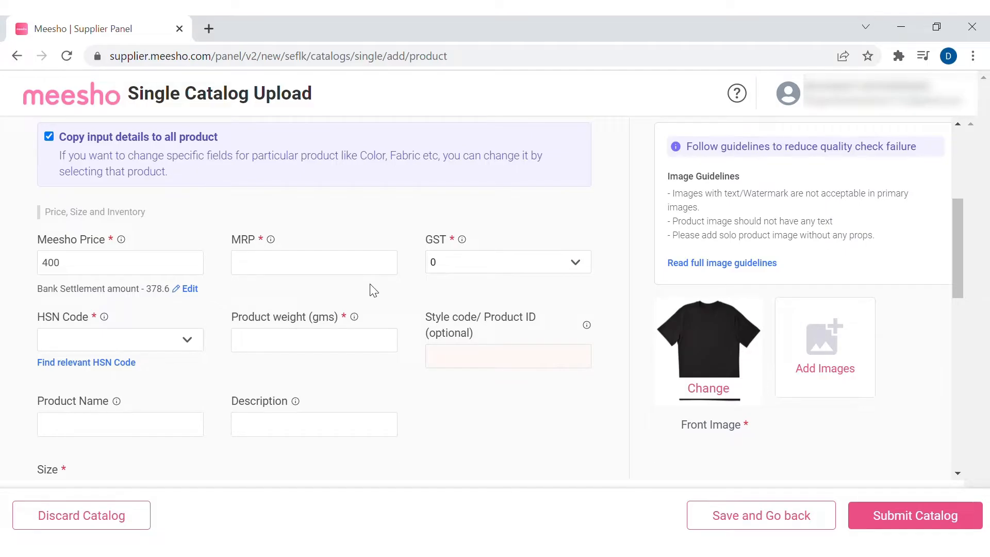
# - Set the product's GST to 5 and its MRP to 350
pyautogui.click(498, 273)
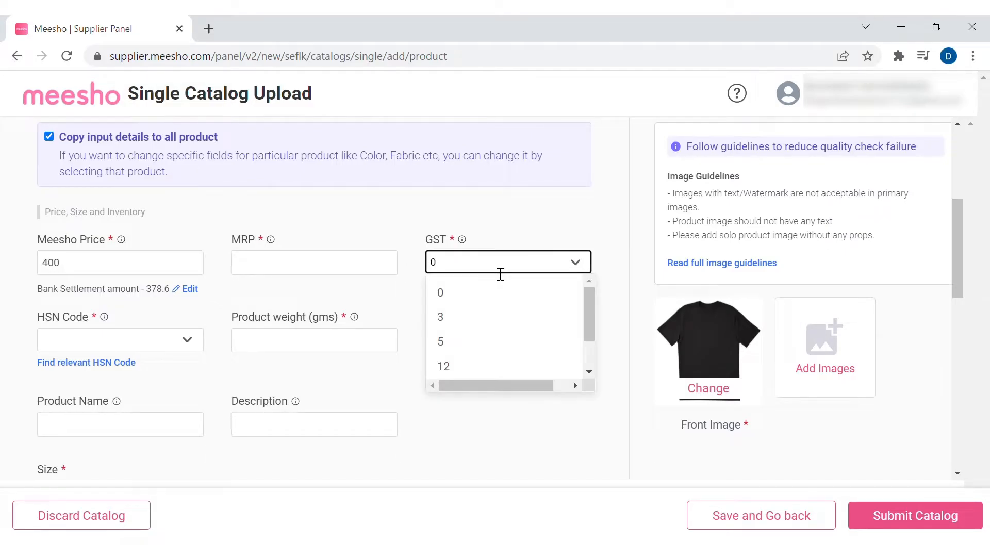
pyautogui.scroll(-1, 562, 311)
pyautogui.scroll(1, 561, 312)
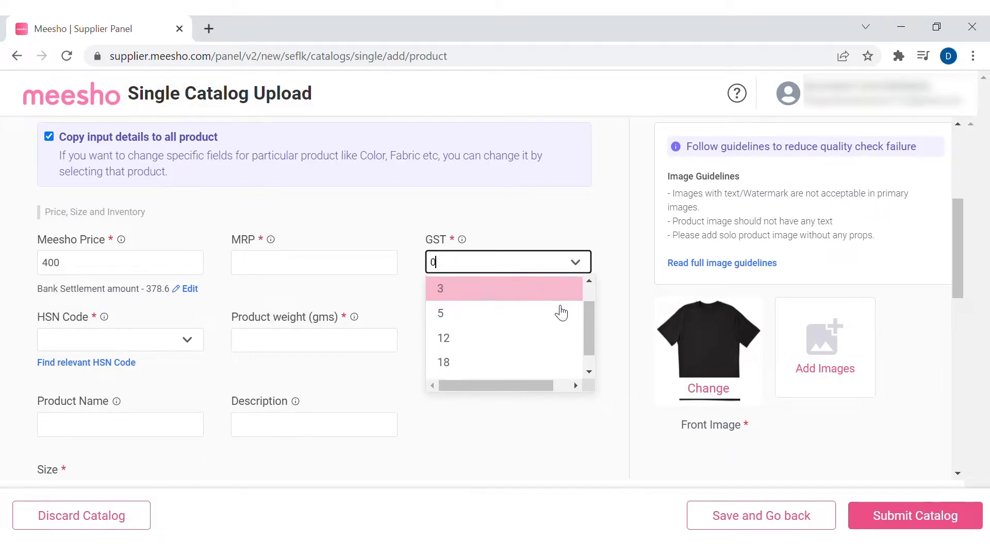
pyautogui.click(510, 312)
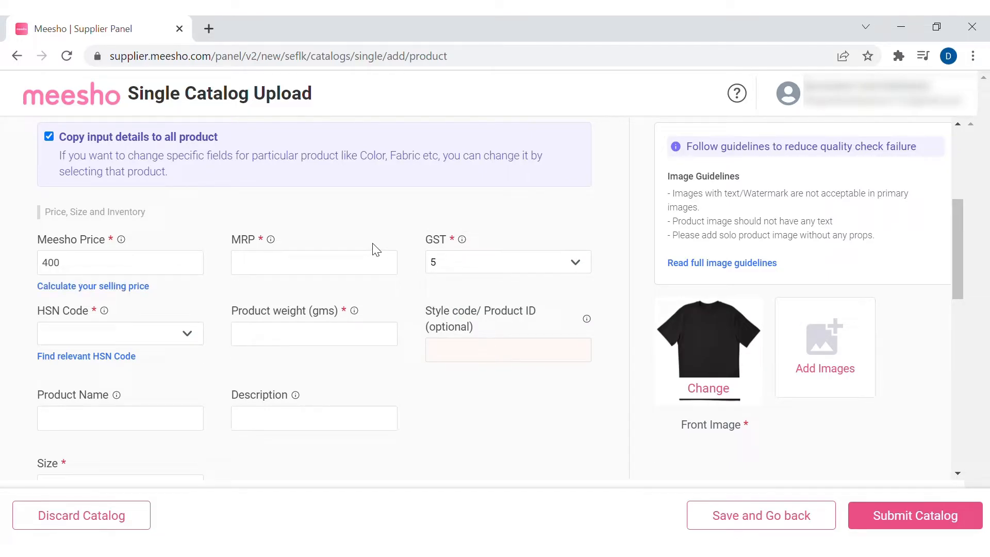
pyautogui.click(320, 271)
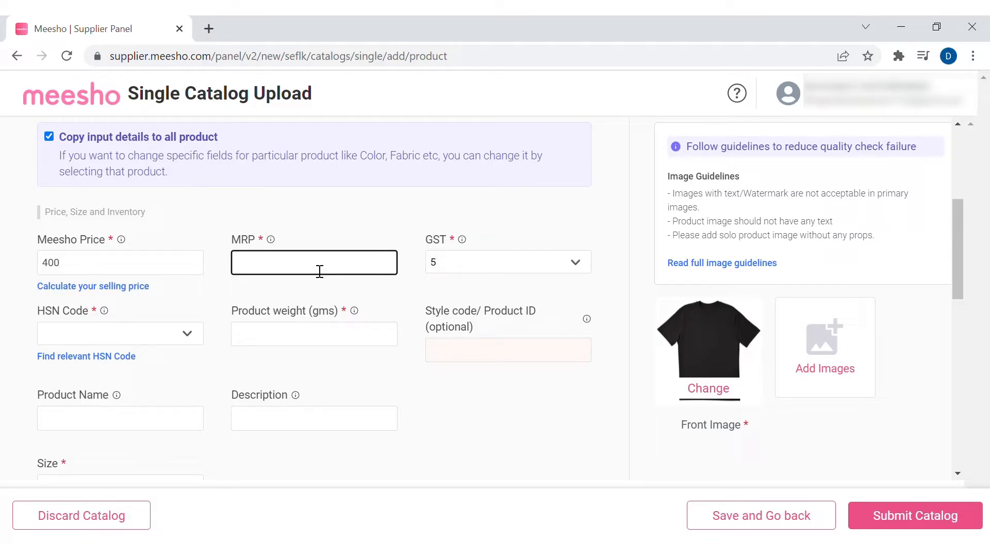
pyautogui.write('350')
pyautogui.click(207, 313)
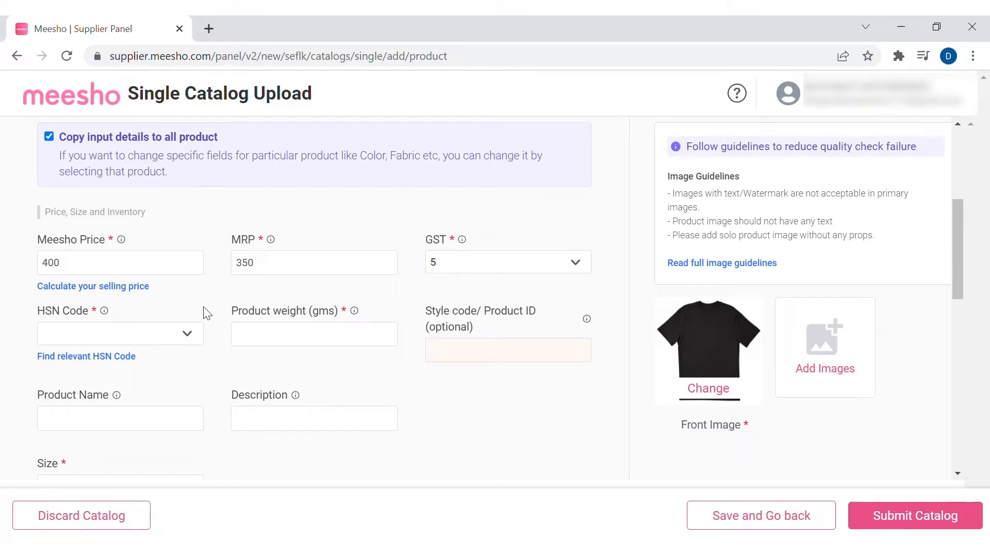
# - Select HSN code 61099020 and set the product weight to 500 grams
pyautogui.click(160, 340)
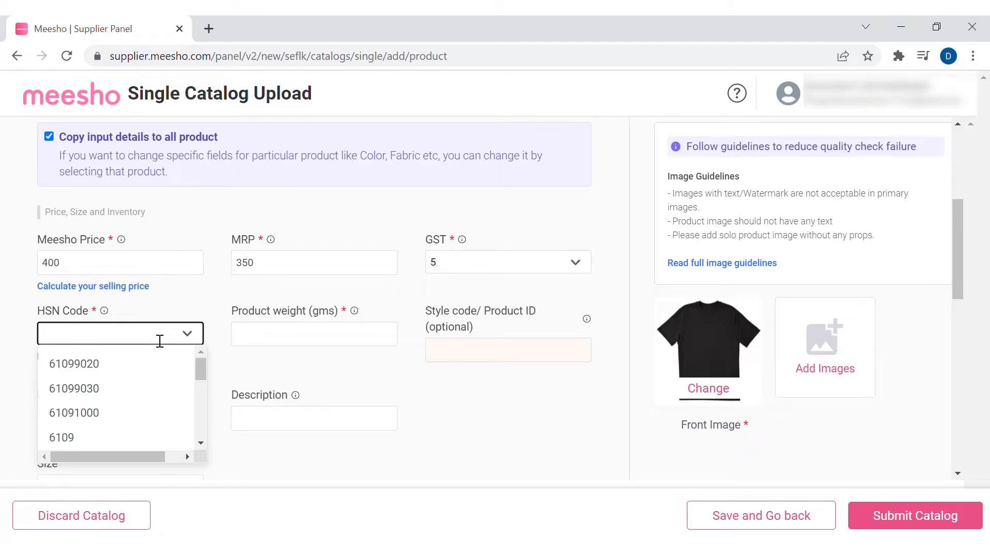
pyautogui.click(153, 362)
pyautogui.click(293, 336)
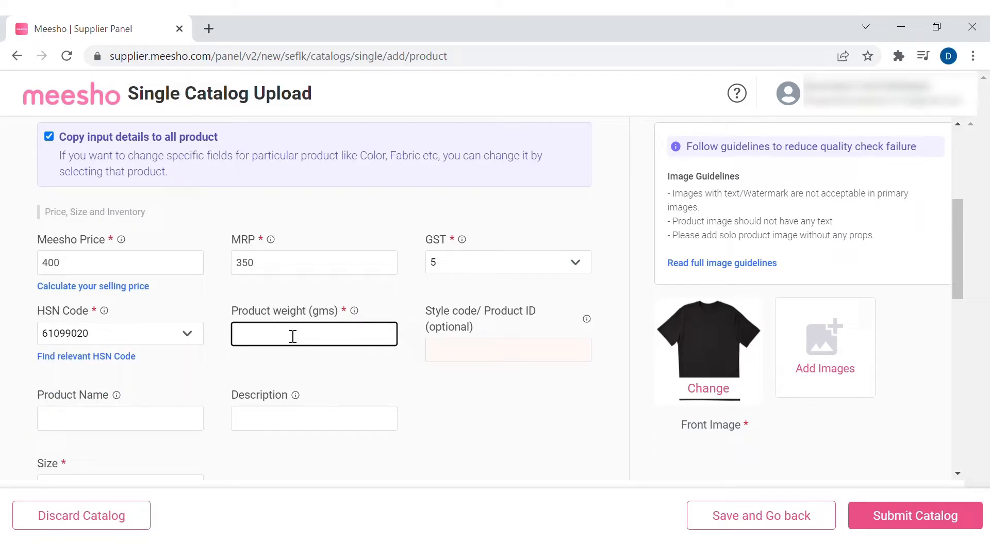
pyautogui.write('500')
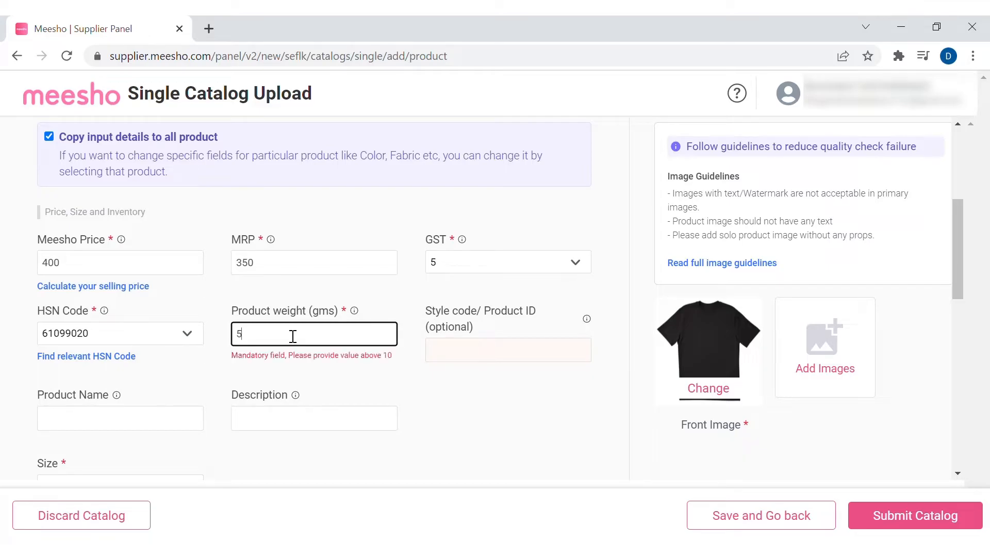
# - Leave the optional style code empty, name the product "T-shirt" and describe it as "Black T-shirt"
pyautogui.click(531, 353)
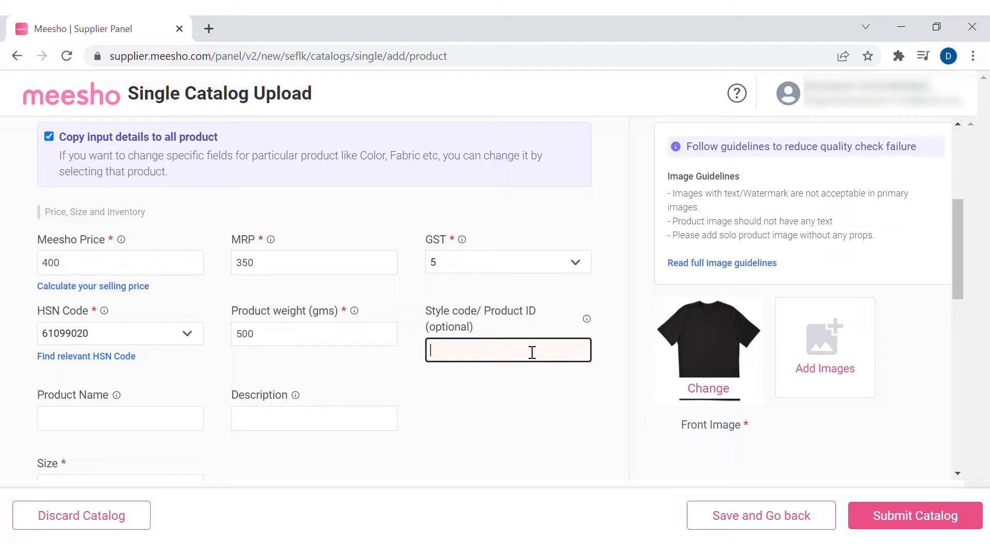
pyautogui.click(155, 425)
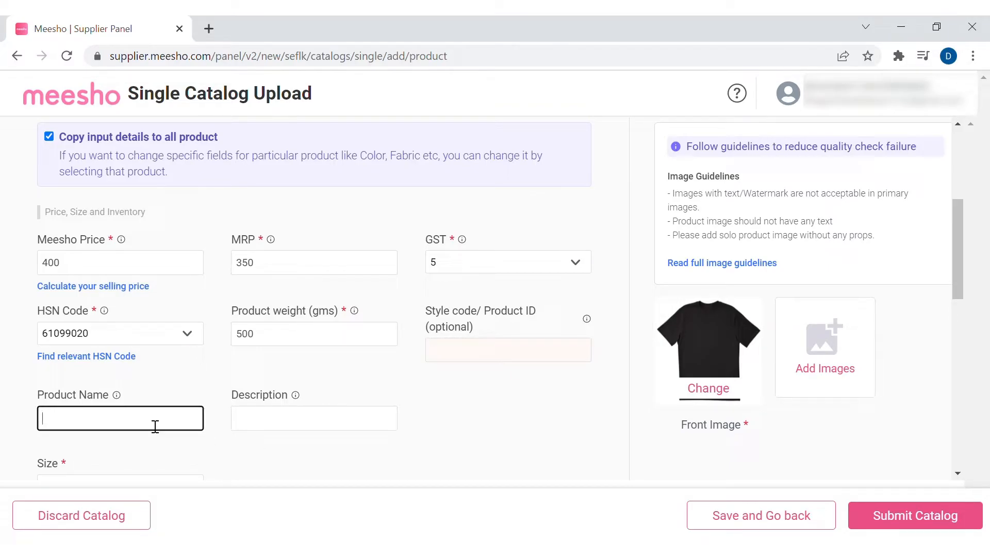
pyautogui.scroll(-1, 155, 426)
pyautogui.write('B')
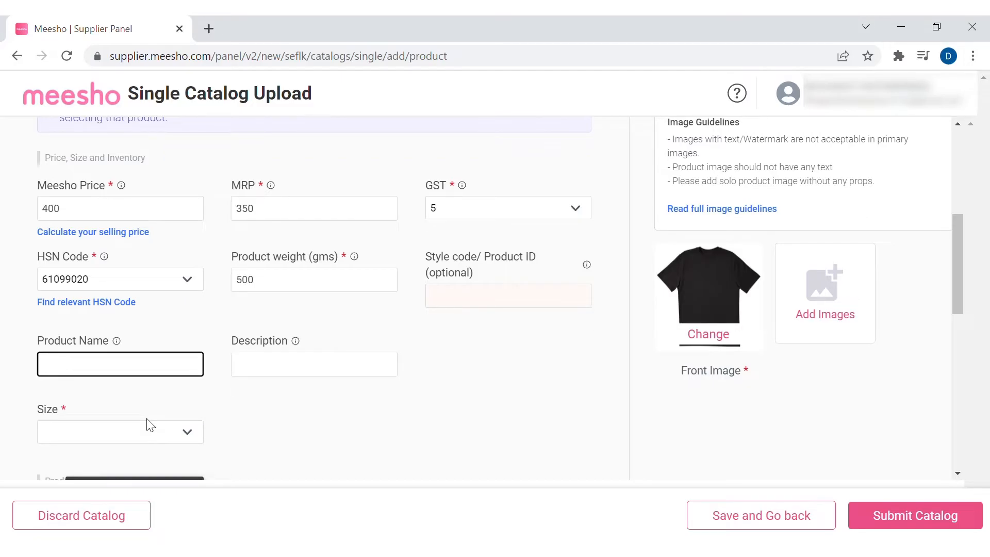
pyautogui.write('T-shirt')
pyautogui.click(291, 363)
pyautogui.write('Bla')
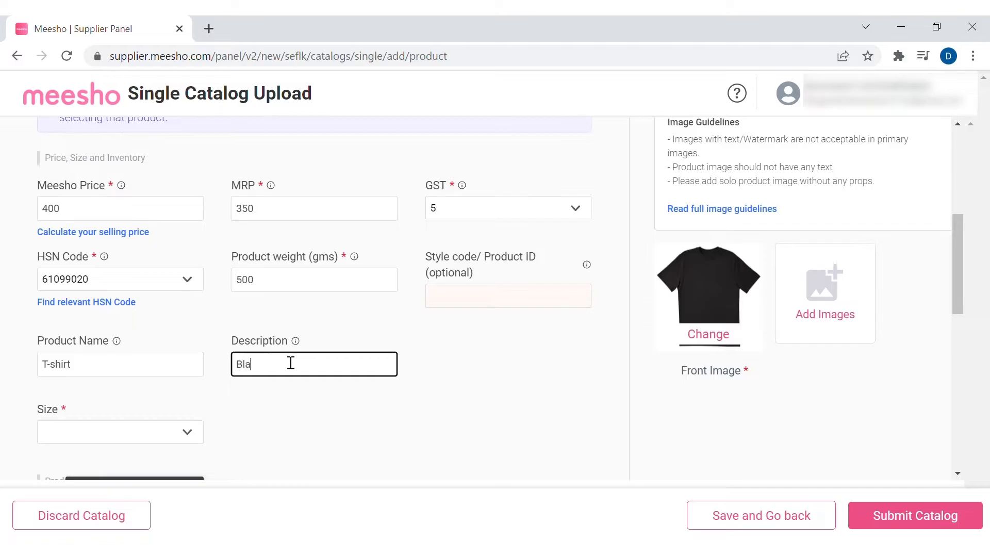
pyautogui.write('ck T-shirt')
# - Choose L as the product's size and close the size list
pyautogui.scroll(-2, 320, 430)
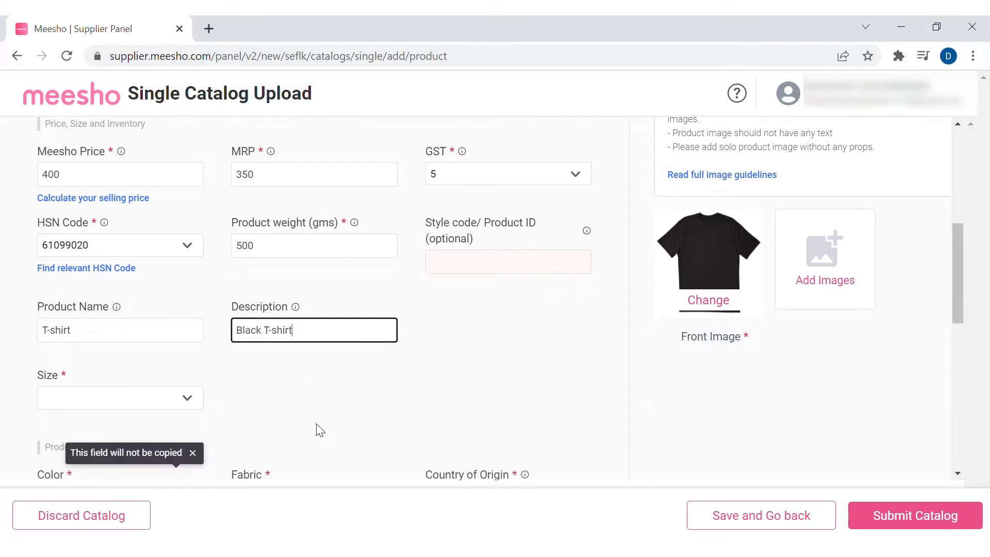
pyautogui.scroll(-2, 320, 431)
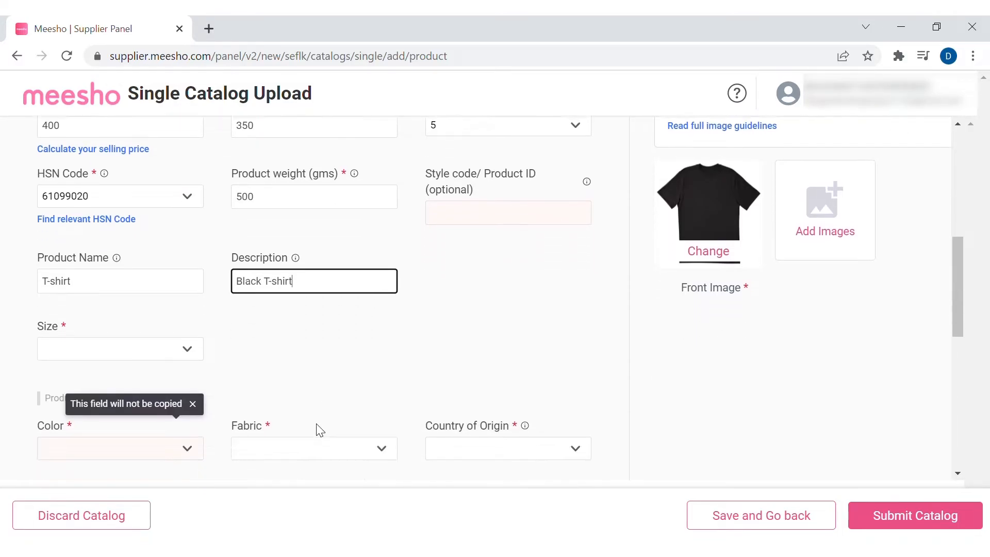
pyautogui.click(198, 344)
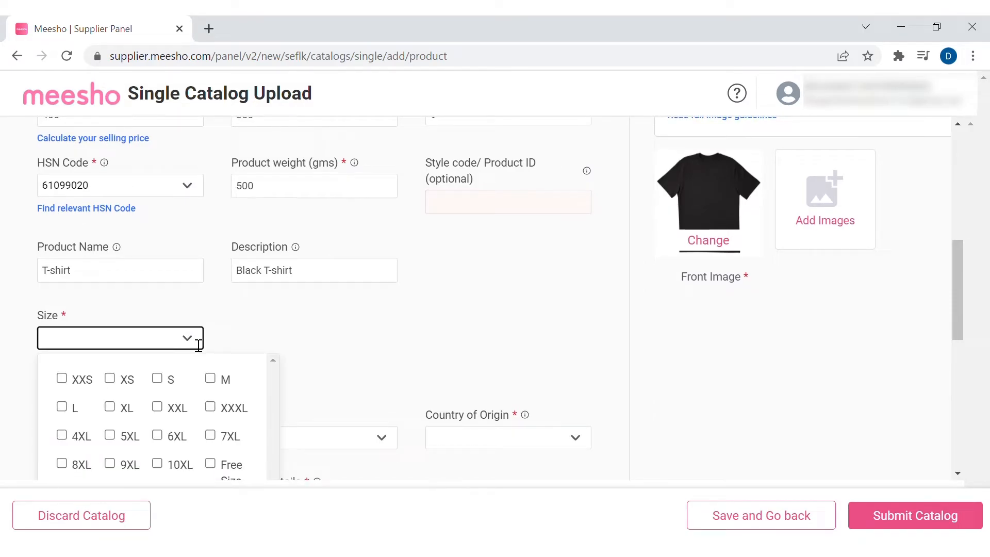
pyautogui.click(63, 408)
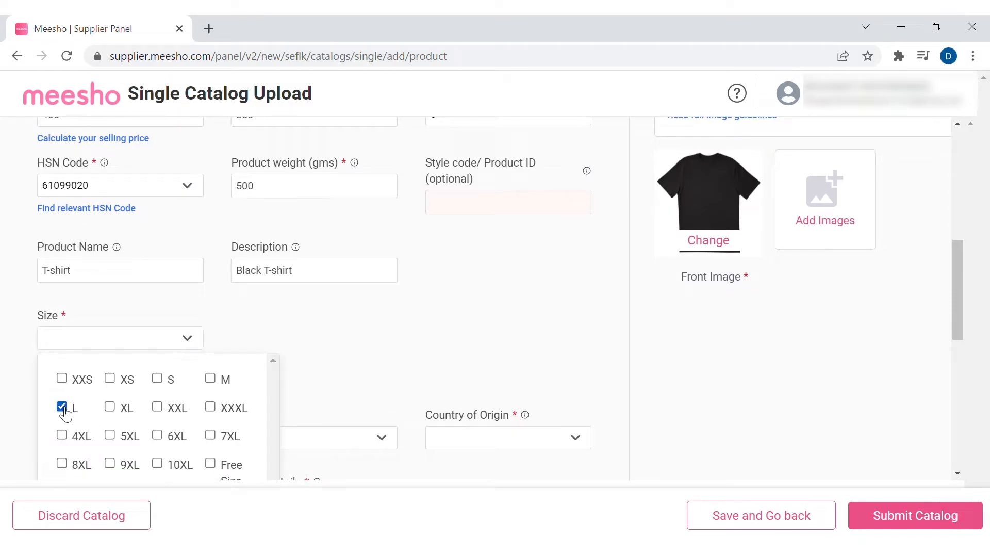
pyautogui.click(448, 339)
pyautogui.scroll(10, 480, 346)
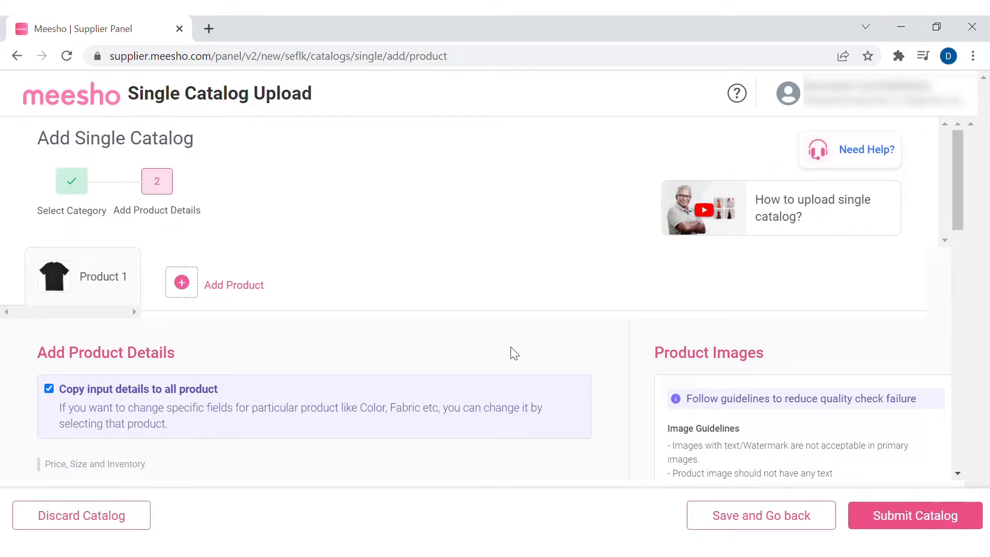
# - Add the second black T-shirt photo to Product 1's images
pyautogui.scroll(-4, 514, 353)
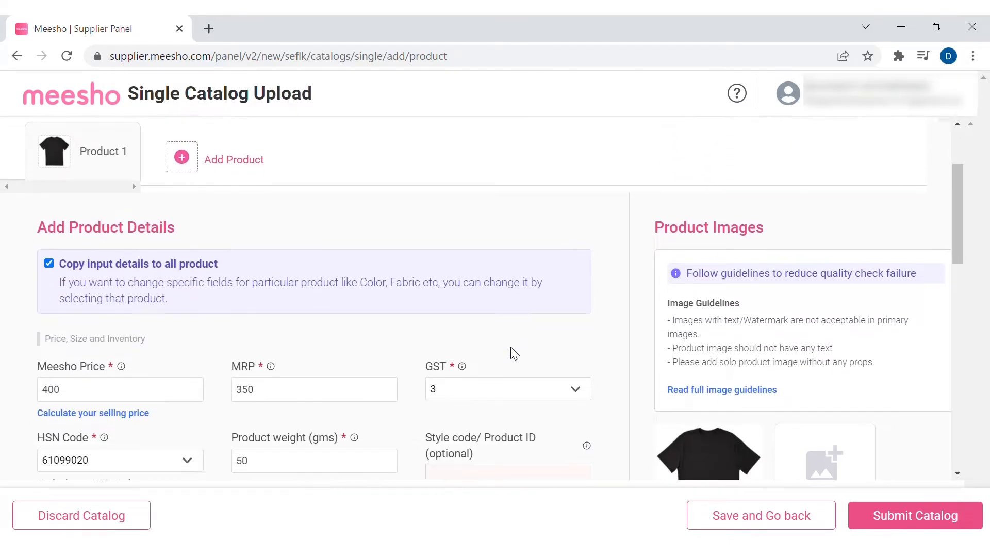
pyautogui.scroll(1, 515, 354)
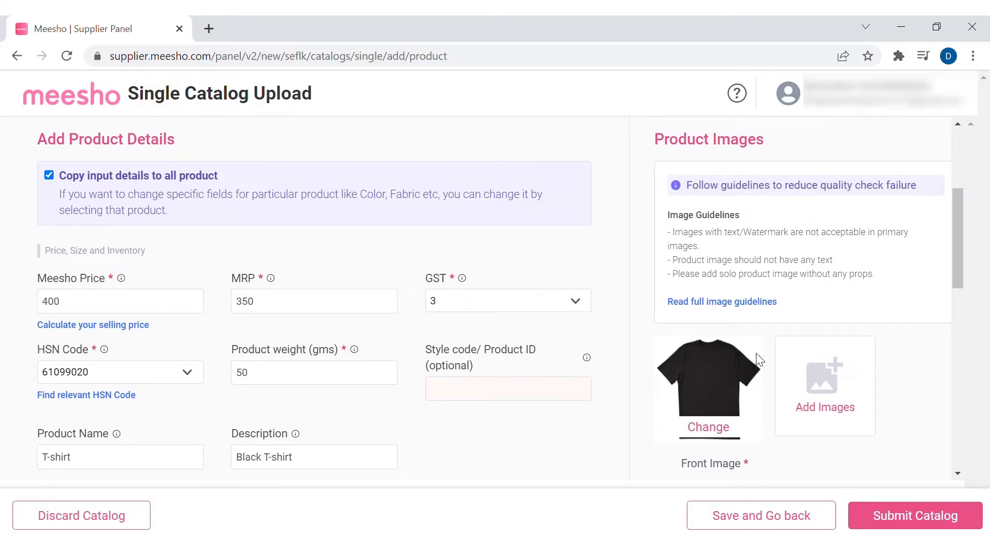
pyautogui.click(846, 426)
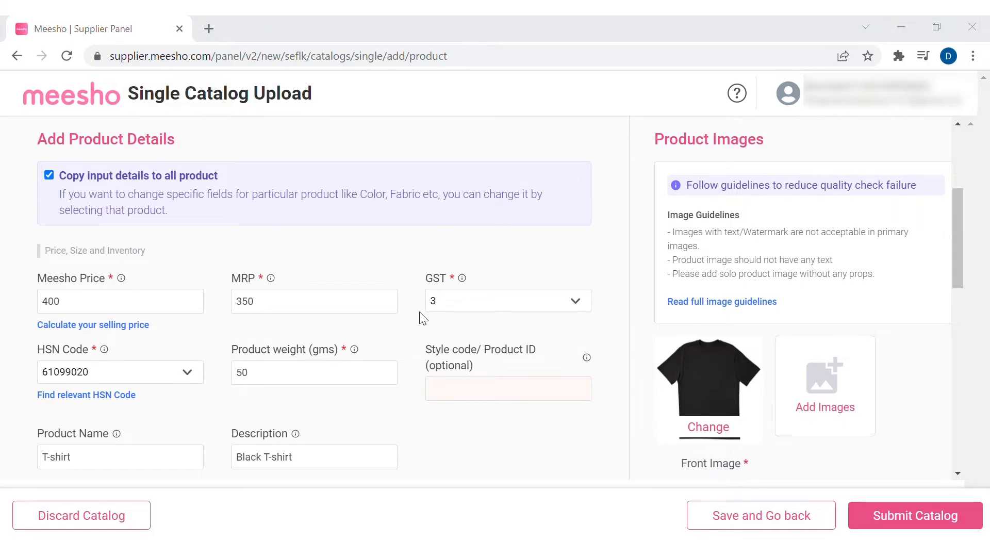
pyautogui.press('Return')
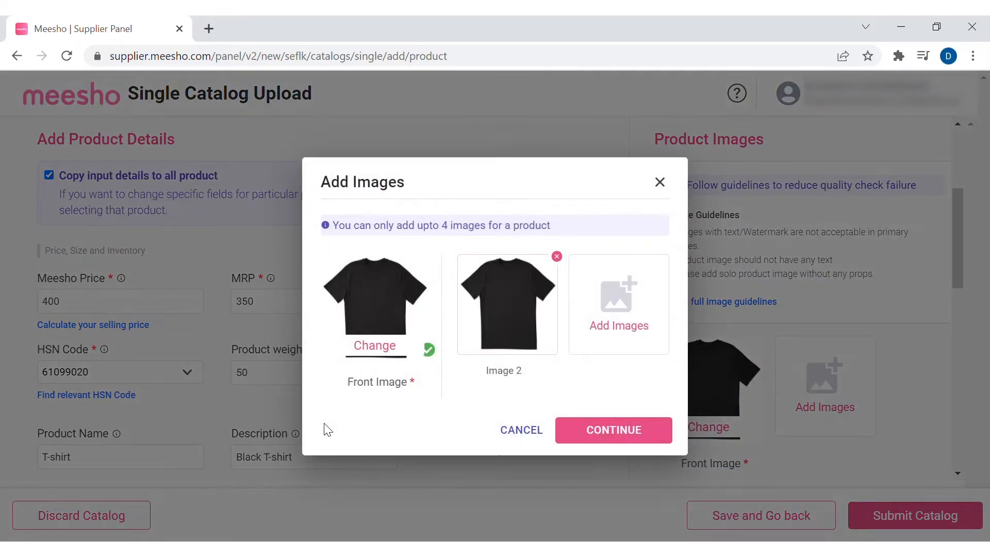
pyautogui.click(624, 432)
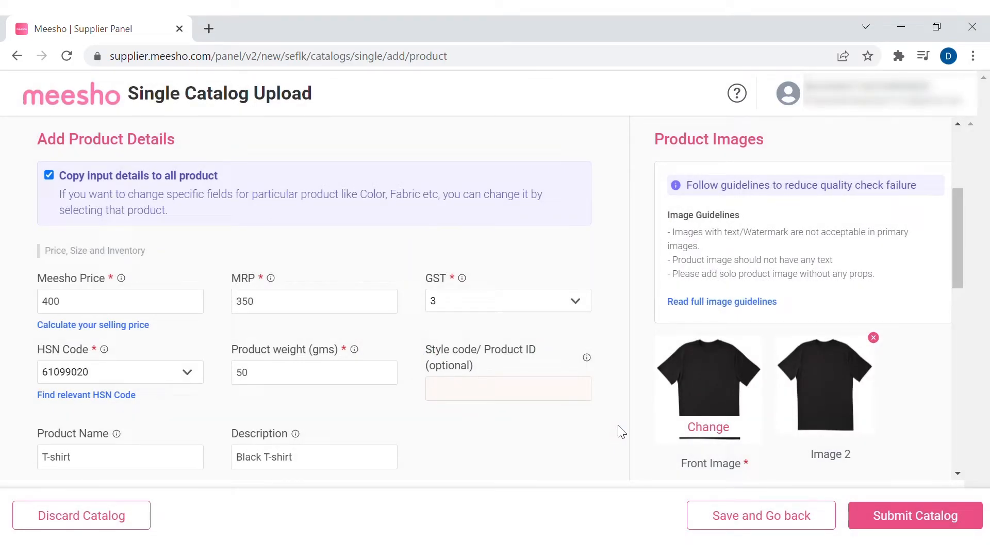
# - Add a second product to the catalog using a black T-shirt image and review its copied details
pyautogui.scroll(1, 622, 432)
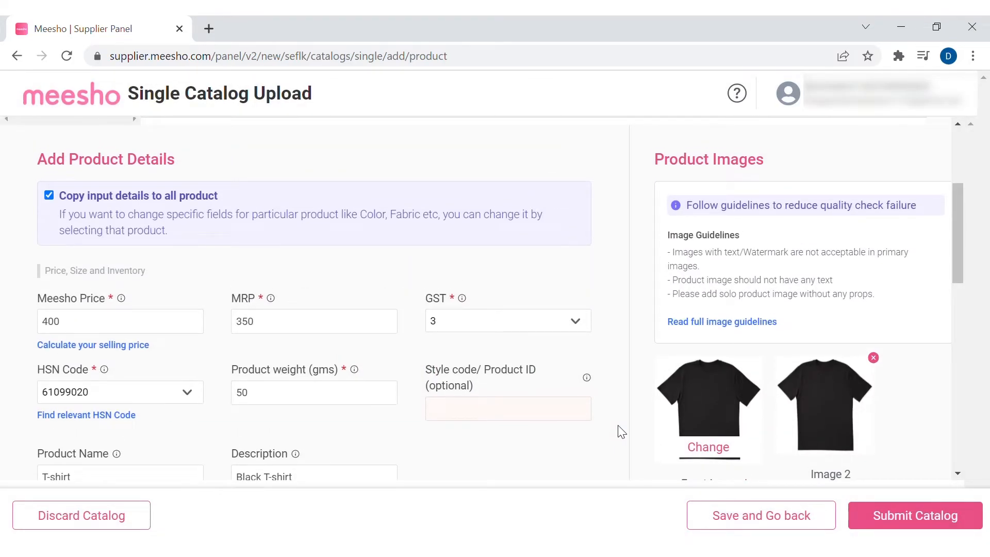
pyautogui.scroll(3, 621, 432)
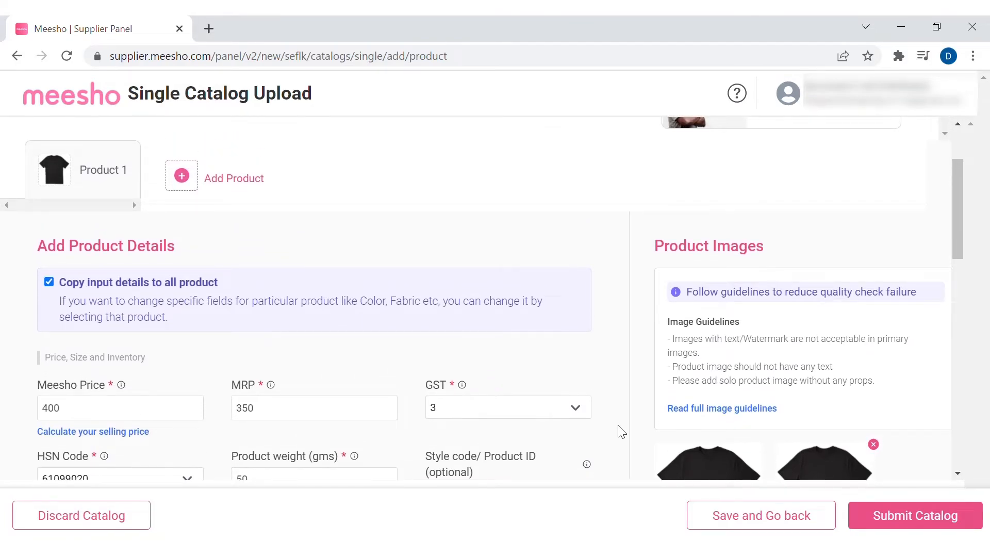
pyautogui.scroll(1, 621, 432)
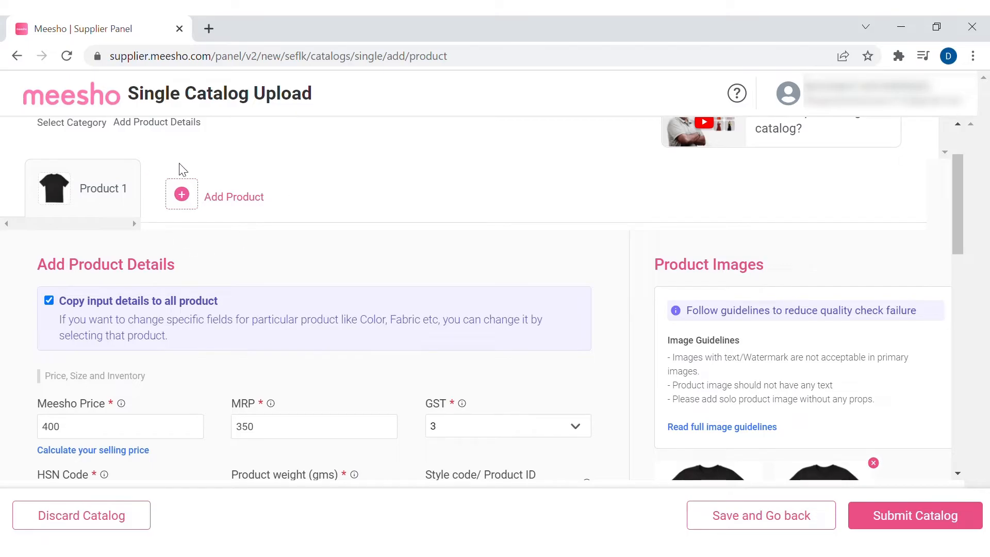
pyautogui.click(183, 202)
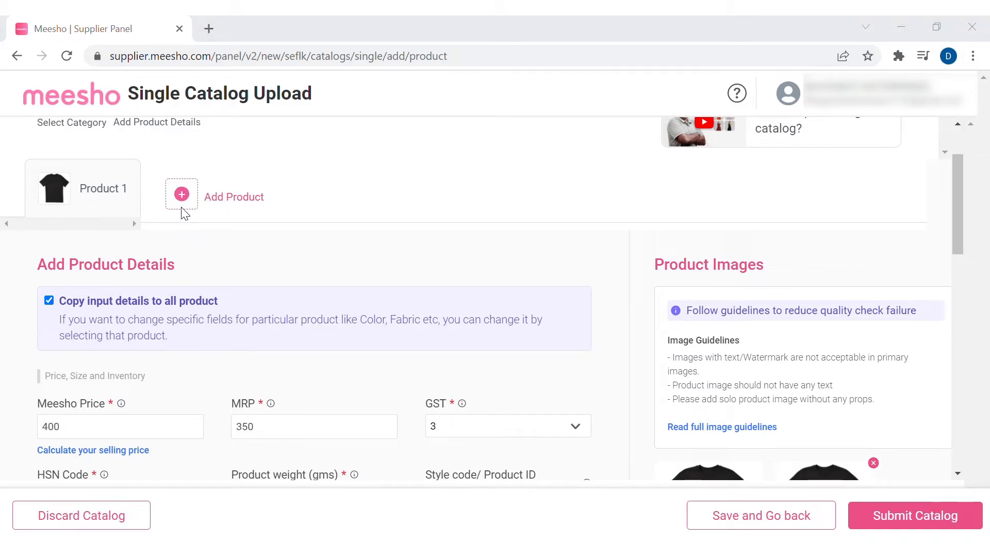
pyautogui.press('Return')
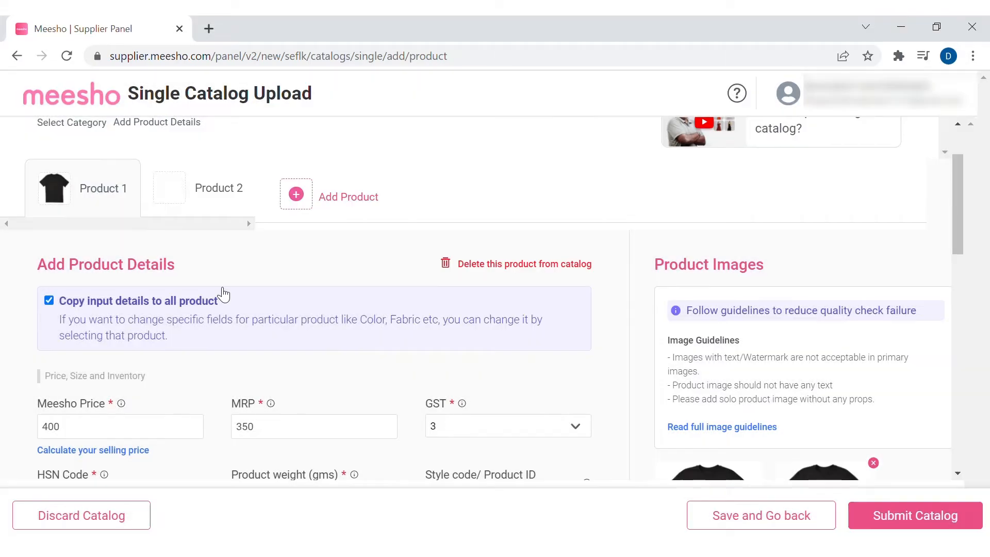
pyautogui.scroll(-10, 231, 211)
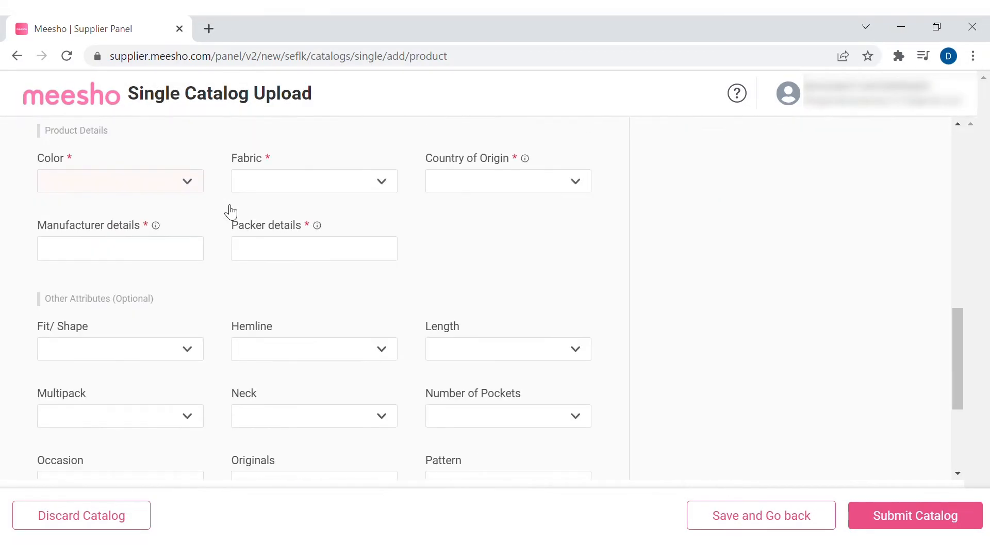
pyautogui.scroll(2, 229, 211)
pyautogui.scroll(8, 228, 212)
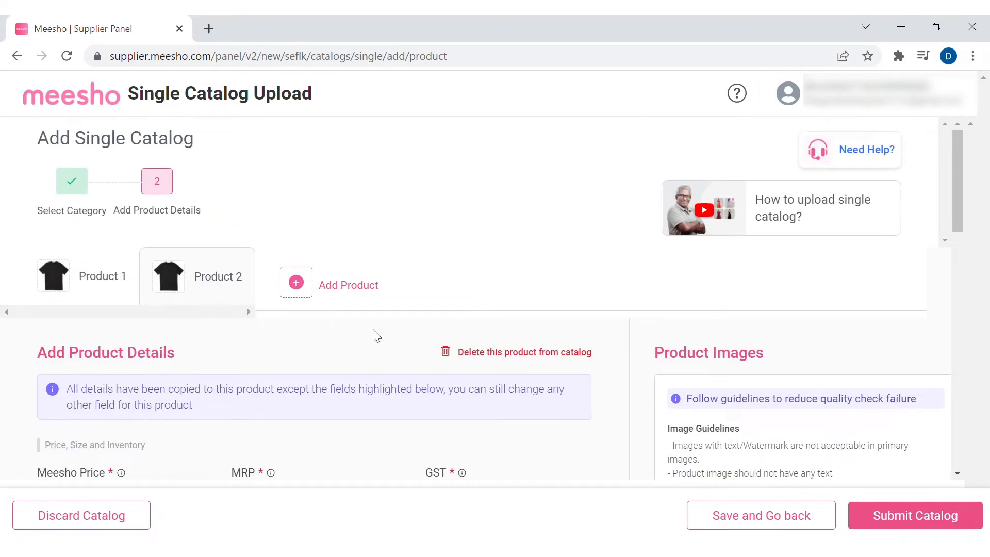
# - Set Product 2's Meesho price to 600, its MRP to 530 and its HSN code to 61099020
pyautogui.scroll(-2, 380, 338)
pyautogui.click(115, 418)
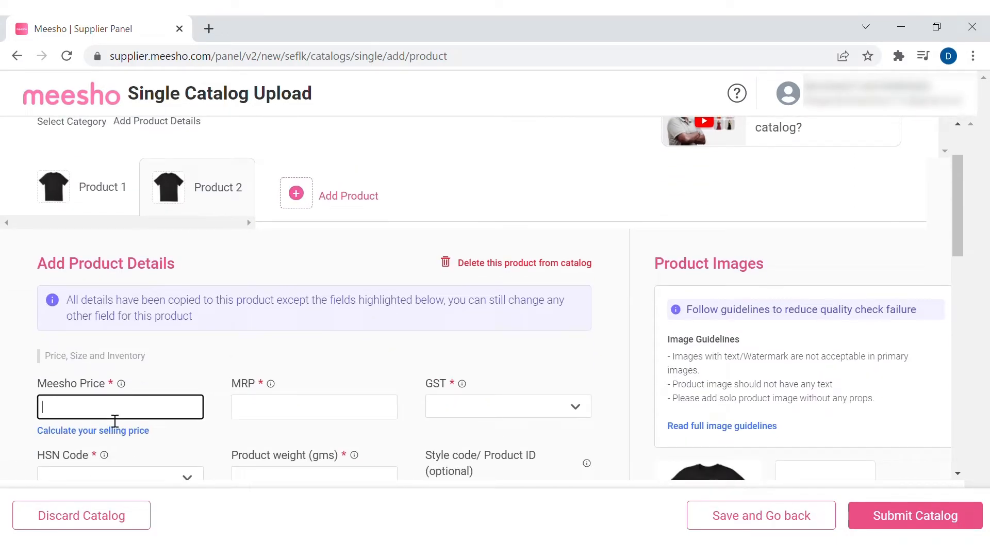
pyautogui.write('600')
pyautogui.press('Tab')
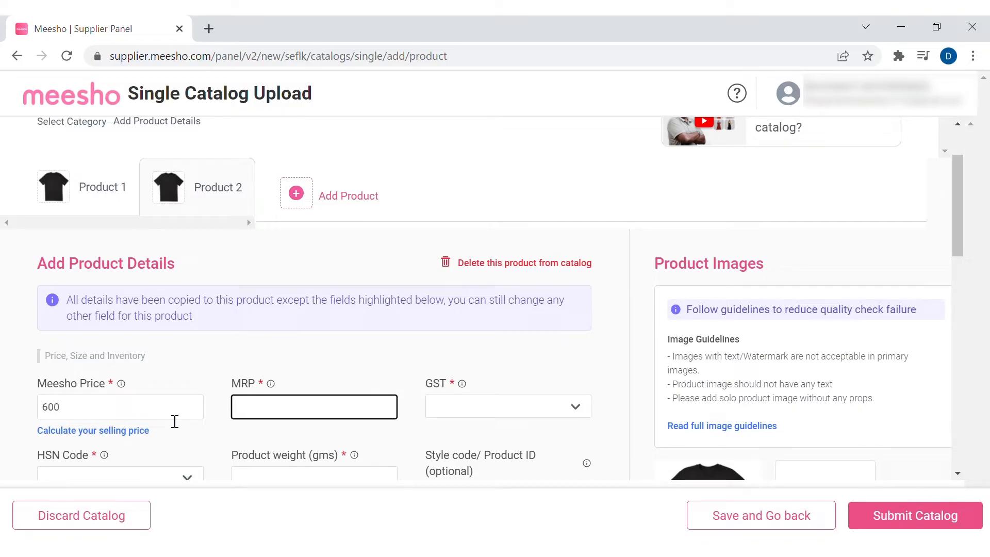
pyautogui.write('4')
pyautogui.press('BackSpace')
pyautogui.write('539')
pyautogui.press('BackSpace')
pyautogui.scroll(-2, 175, 421)
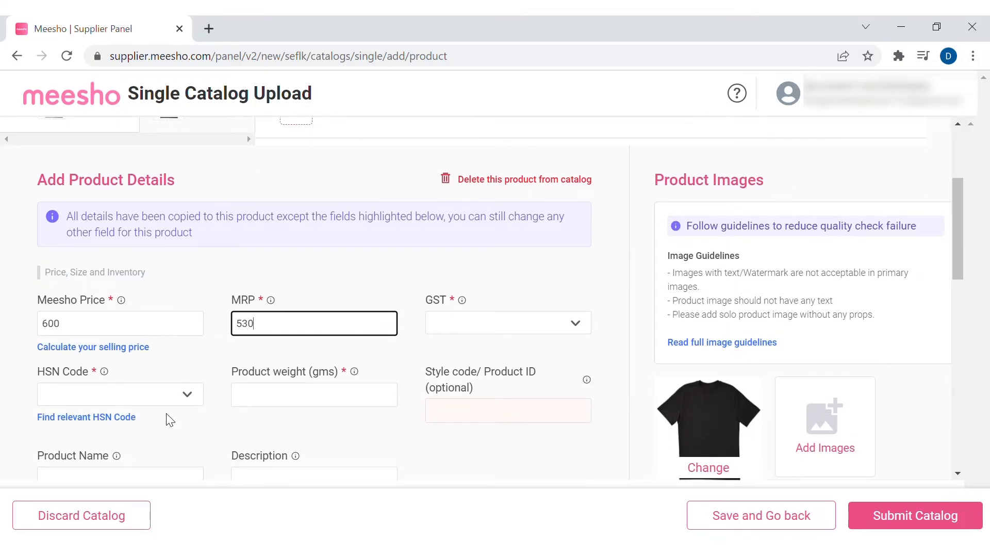
pyautogui.click(132, 407)
pyautogui.click(138, 428)
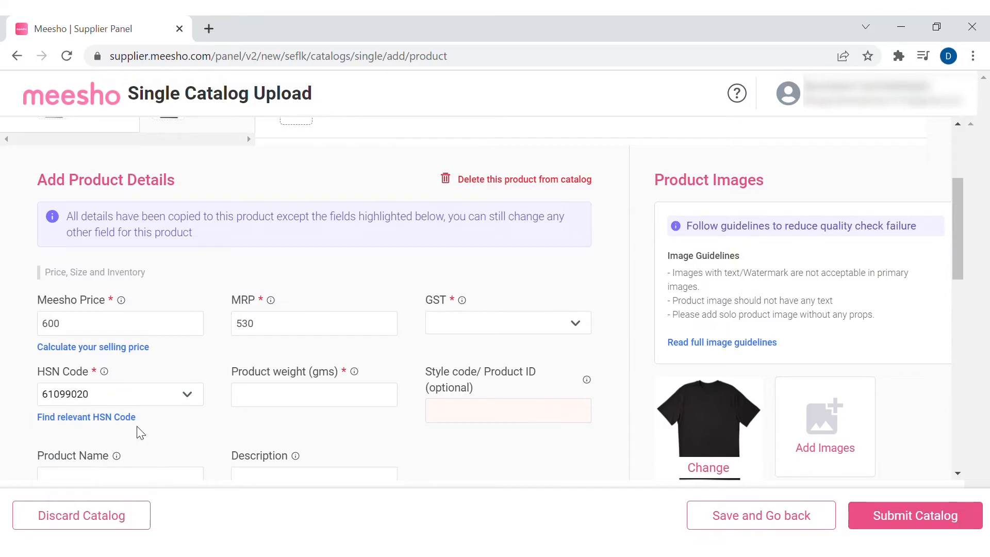
# - Delete Product 2 from the catalog
pyautogui.scroll(-1, 436, 406)
pyautogui.scroll(3, 530, 371)
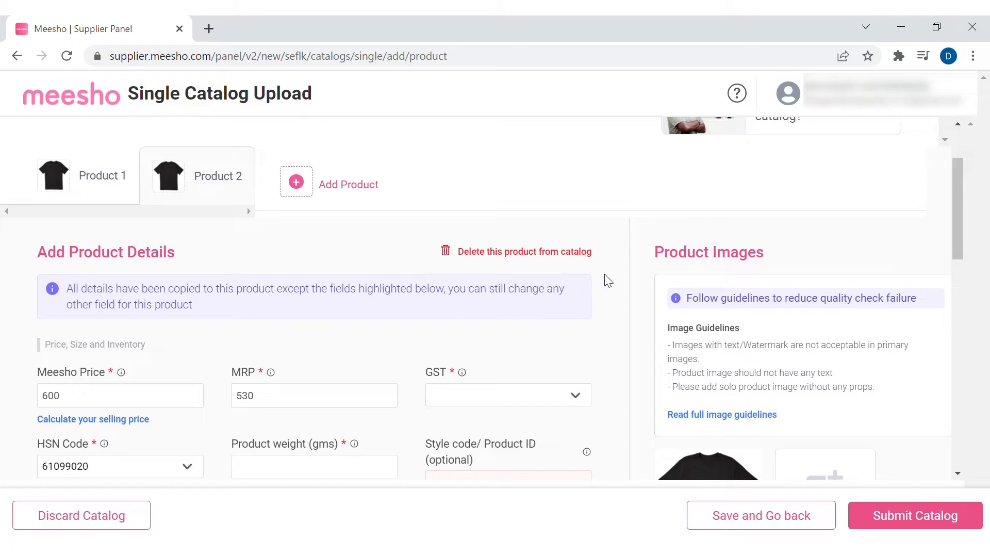
pyautogui.click(572, 256)
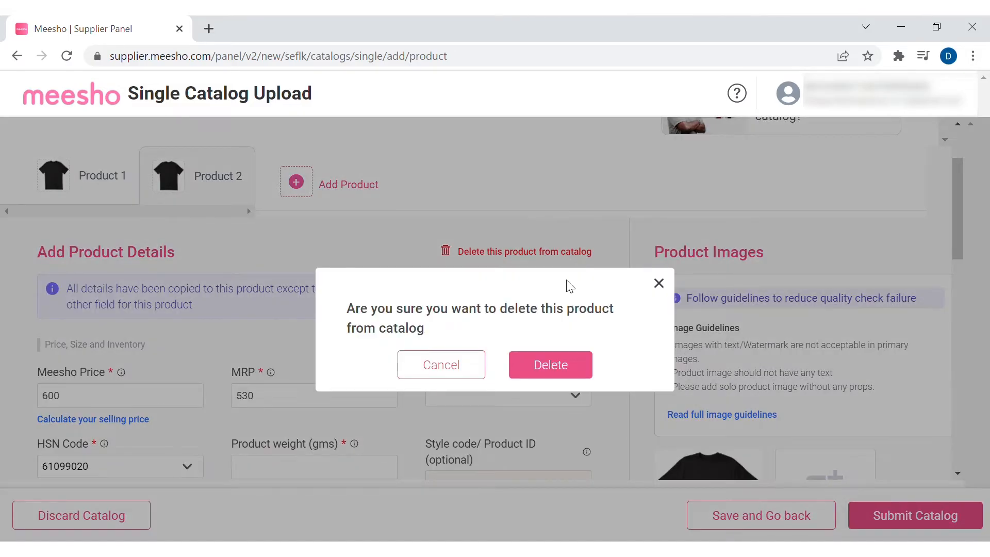
pyautogui.click(561, 366)
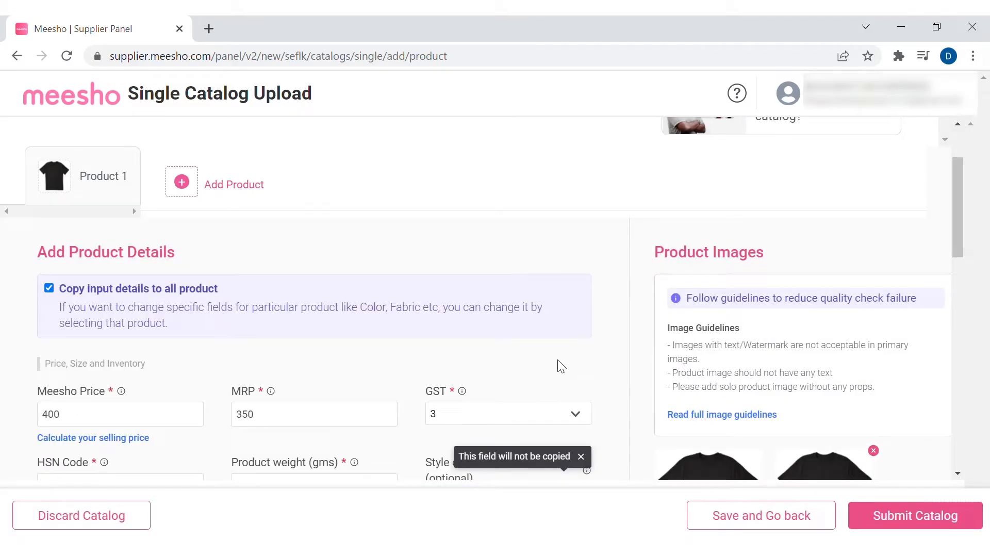
# - Submit the catalog with Product 1 as its only product
pyautogui.scroll(-1, 558, 360)
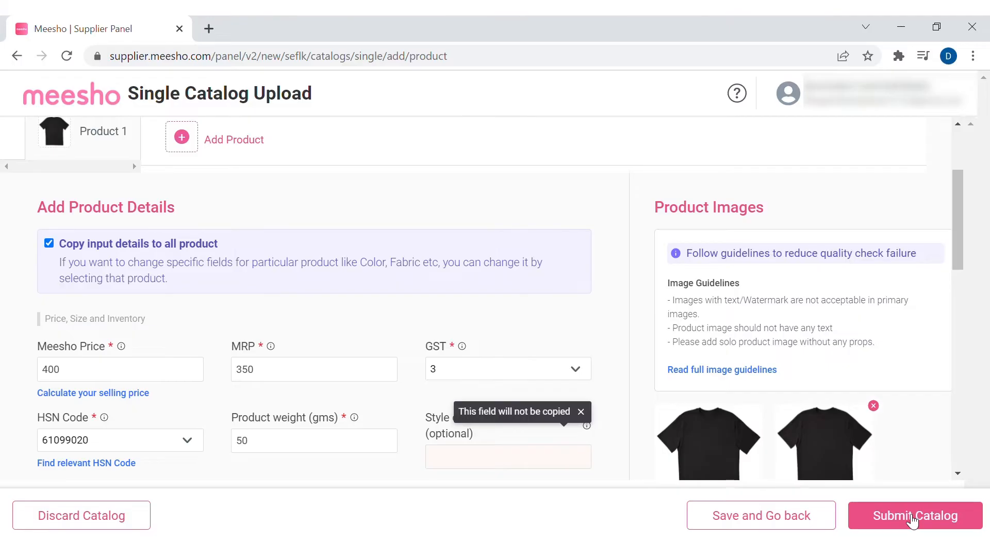
pyautogui.click(913, 516)
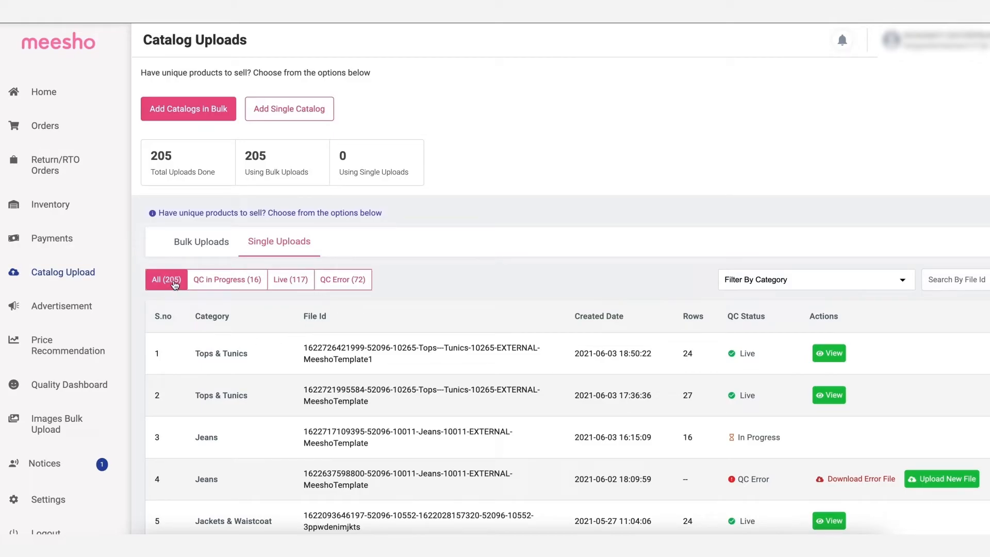
# - Review the single uploads by status: QC in Progress, Live and QC Error
pyautogui.click(231, 280)
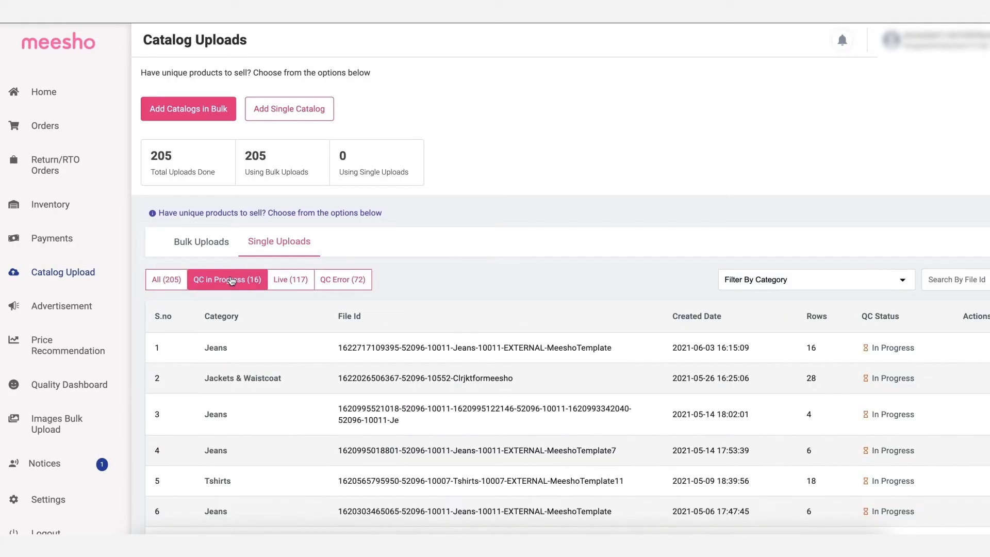
pyautogui.scroll(-5, 279, 433)
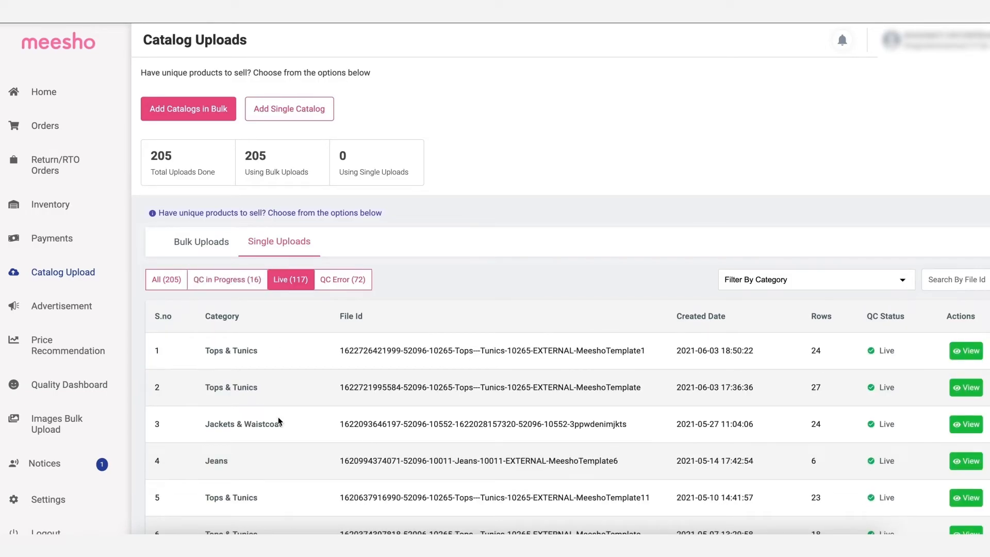
pyautogui.scroll(-3, 277, 417)
pyautogui.scroll(-2, 277, 420)
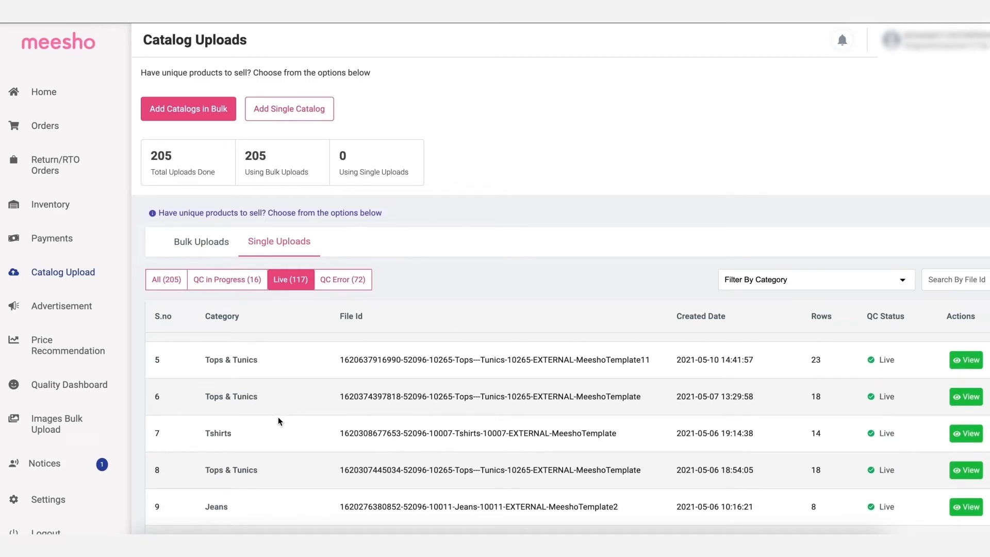
pyautogui.click(331, 281)
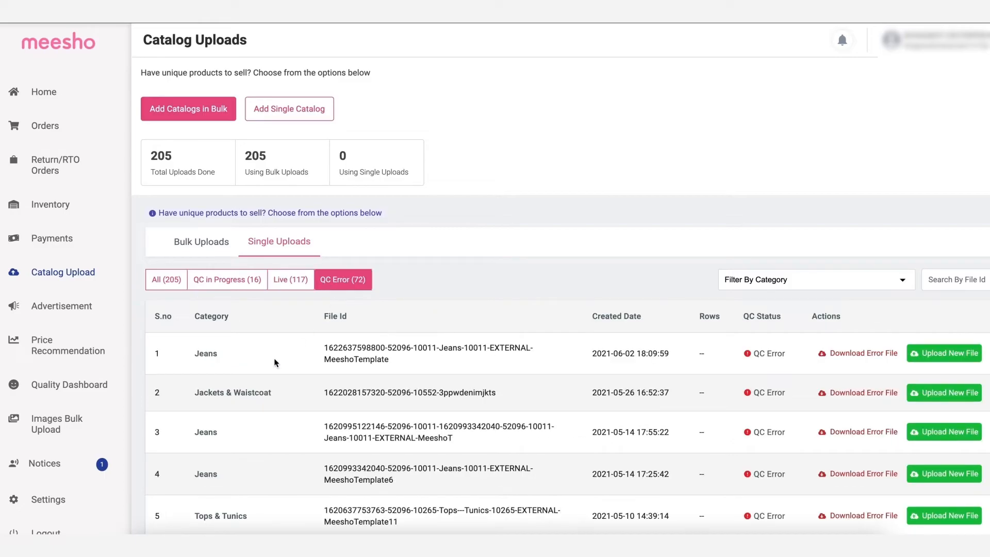
pyautogui.scroll(-5, 289, 413)
pyautogui.scroll(4, 290, 414)
pyautogui.scroll(1, 289, 413)
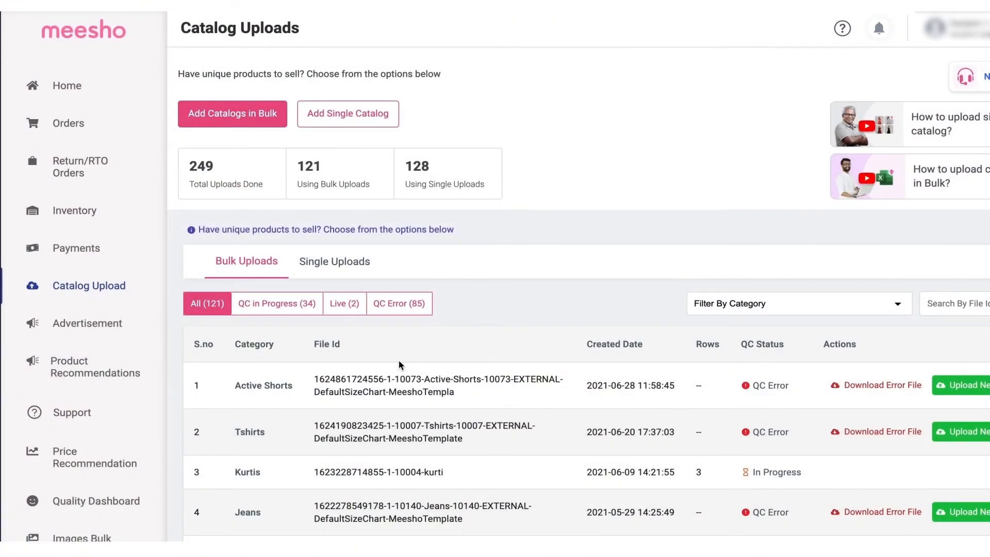
# - Open the support article "I want catalog upload training" from all the Cataloging & Pricing issues
pyautogui.click(72, 413)
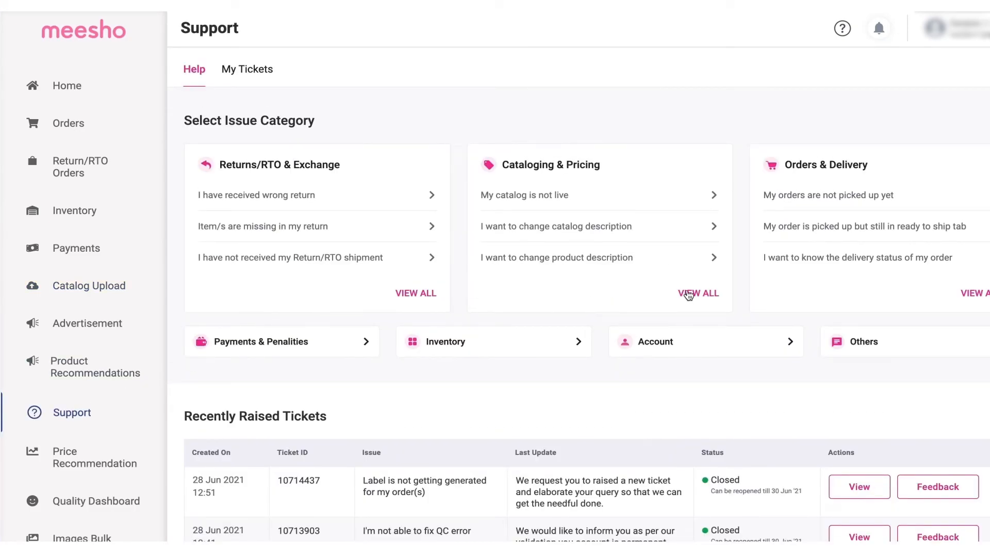
pyautogui.click(707, 300)
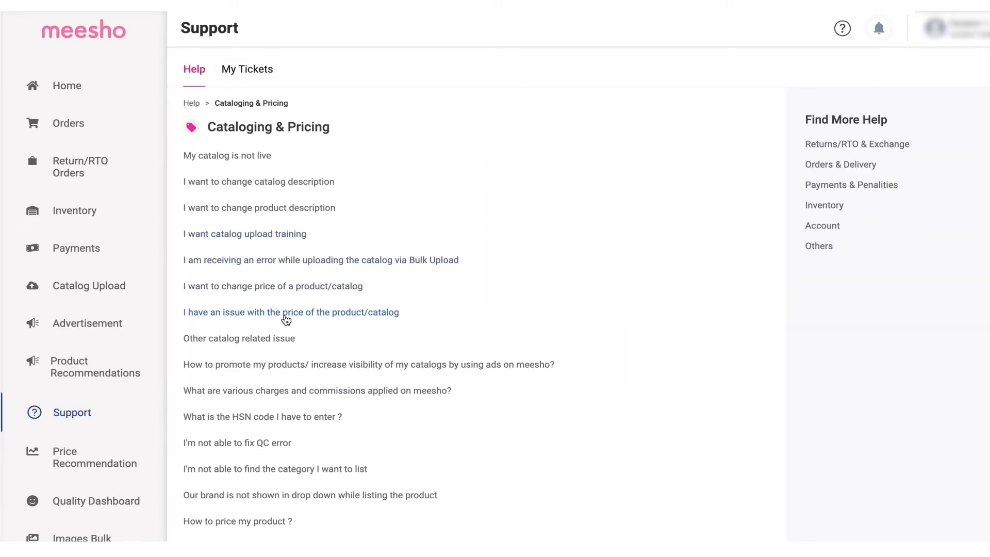
pyautogui.click(251, 234)
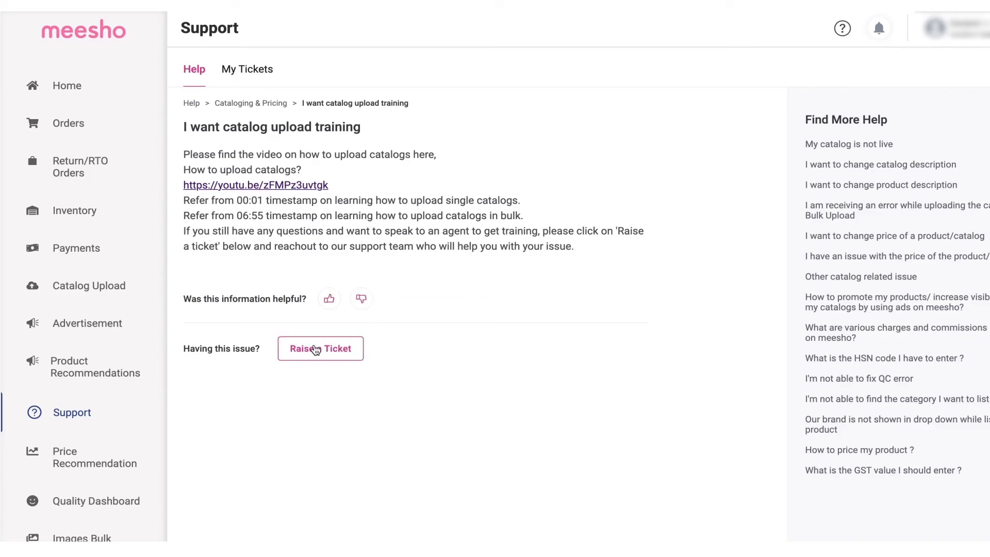
# - Raise and submit a catalog upload training ticket described as "Enter your details here", keeping the prefilled callback number
pyautogui.click(325, 353)
pyautogui.click(306, 255)
pyautogui.write('Enter you')
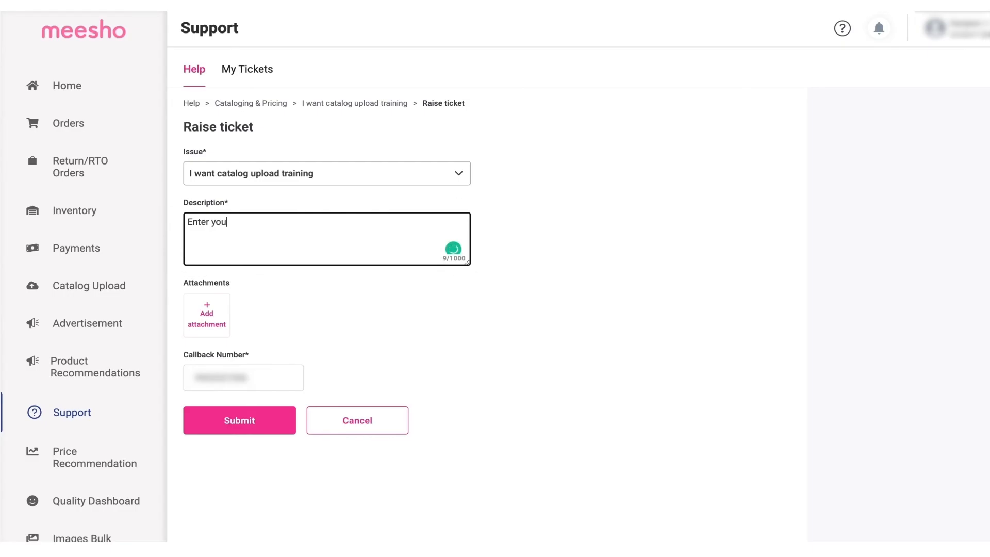
pyautogui.write('r details here')
pyautogui.moveTo(289, 378); pyautogui.dragTo(181, 382)
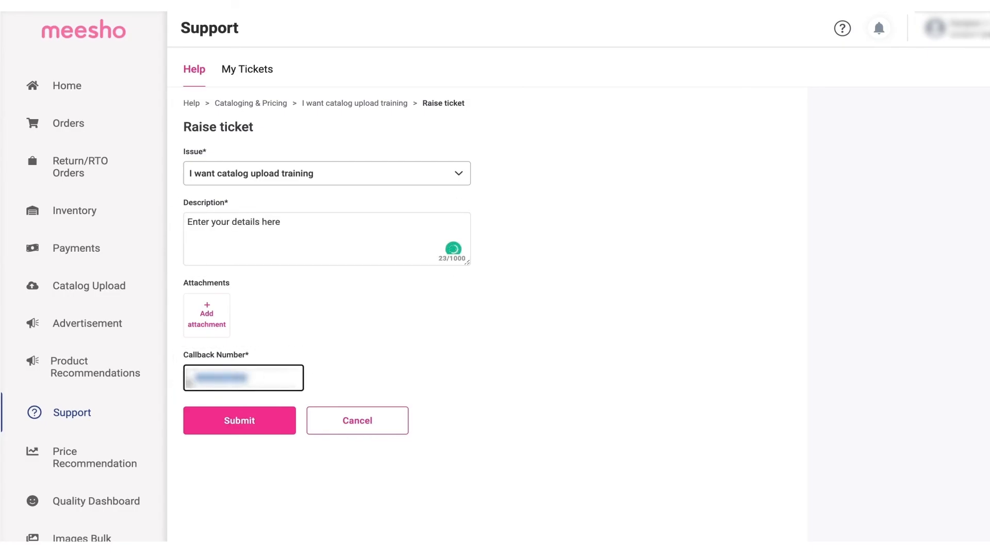
pyautogui.click(353, 394)
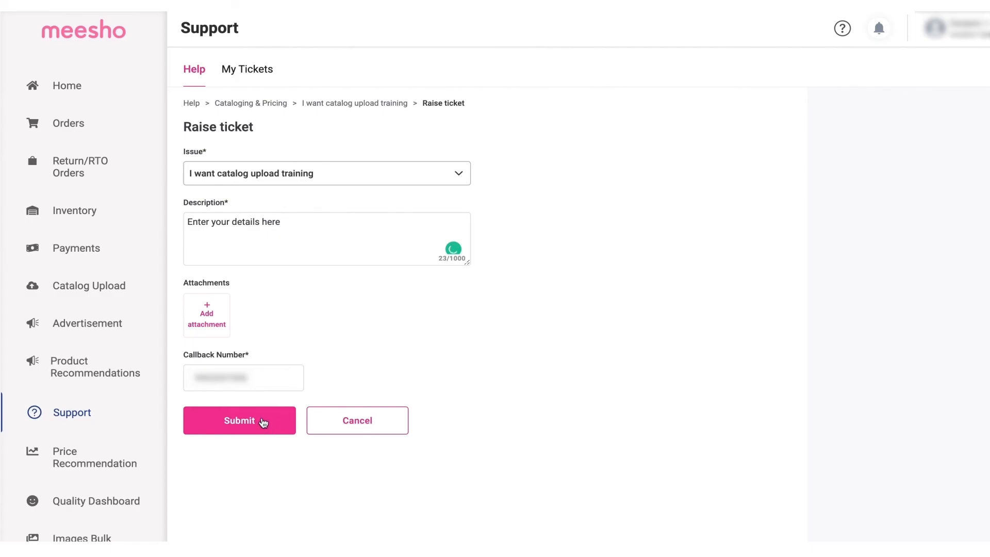
pyautogui.click(258, 424)
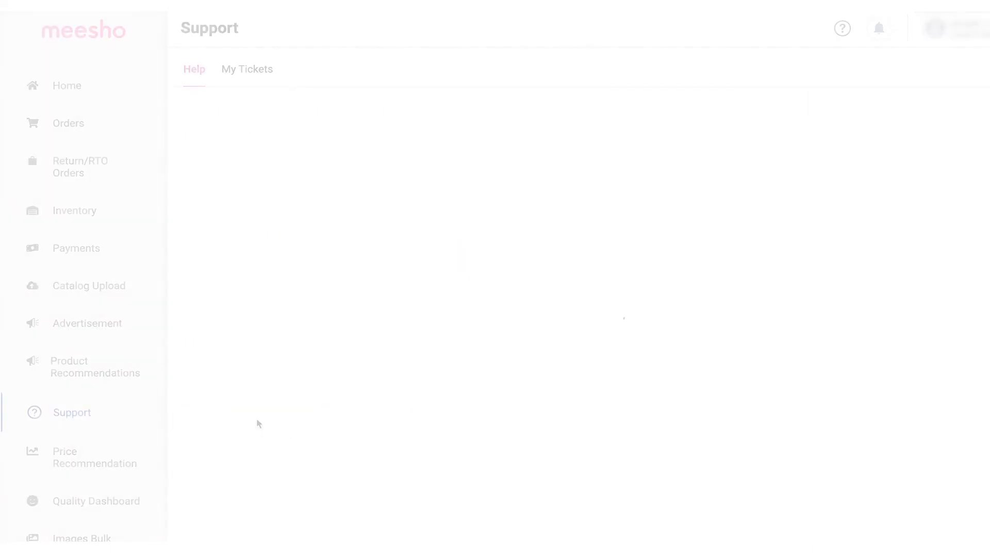